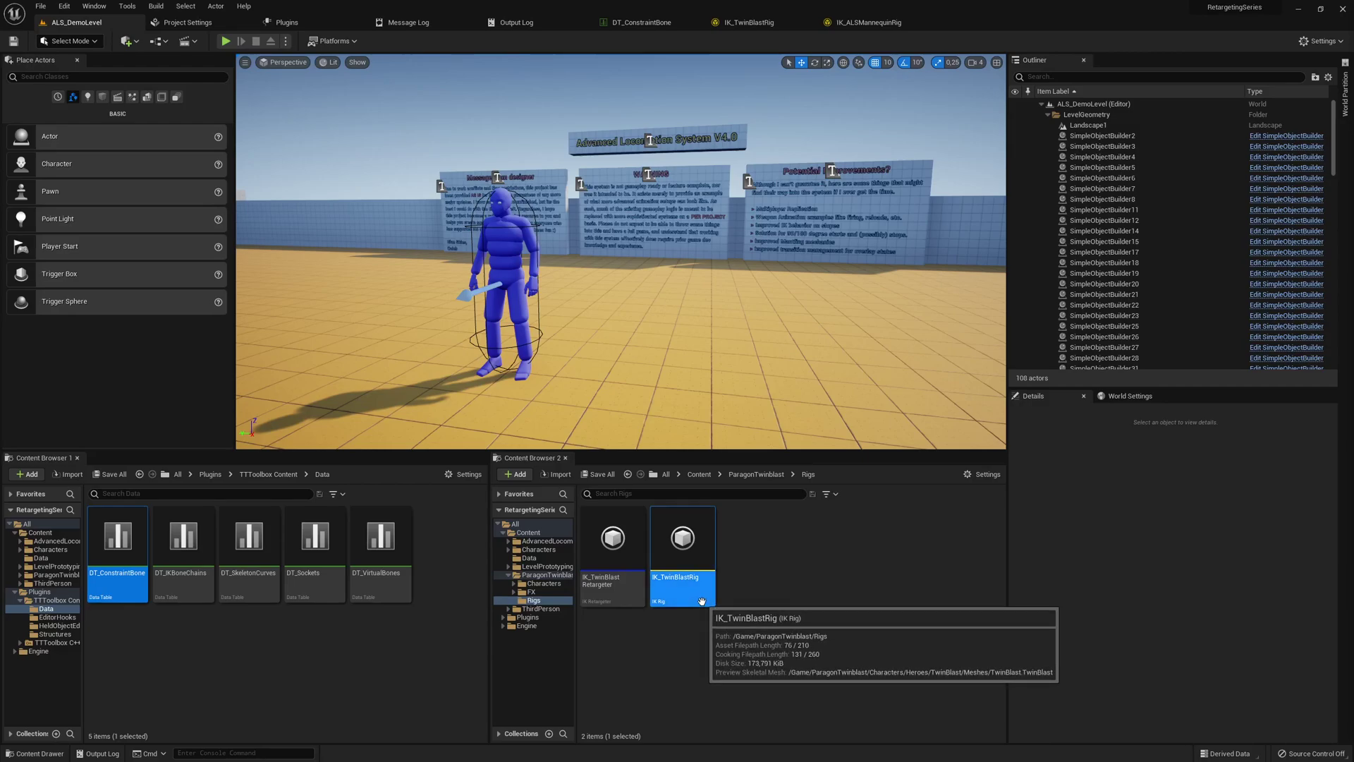
- Inspect the old IK_TwinBlastRetargeter asset, then delete it from the Rigs folder
{"action": "double_click", "coordinate": [615, 545]}
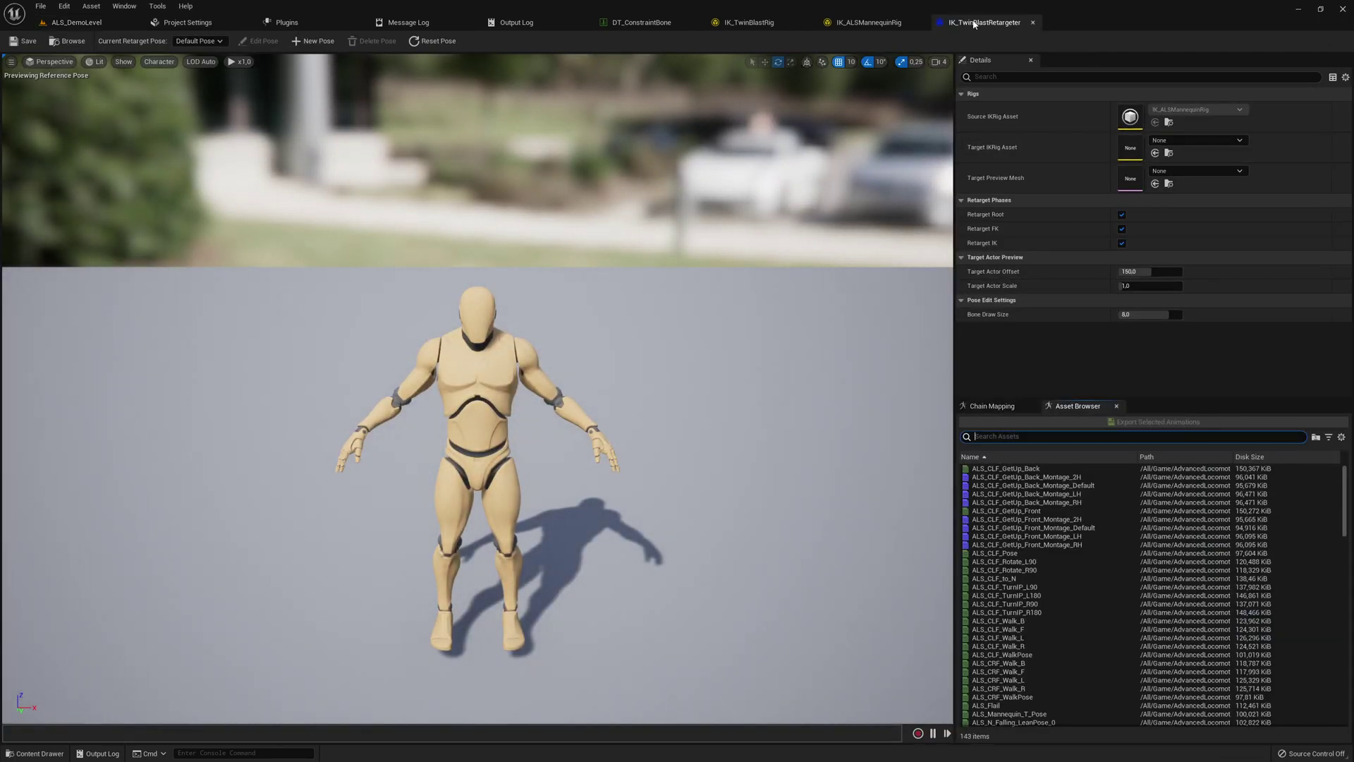
{"action": "left_click", "coordinate": [1031, 22]}
{"action": "left_click", "coordinate": [89, 28]}
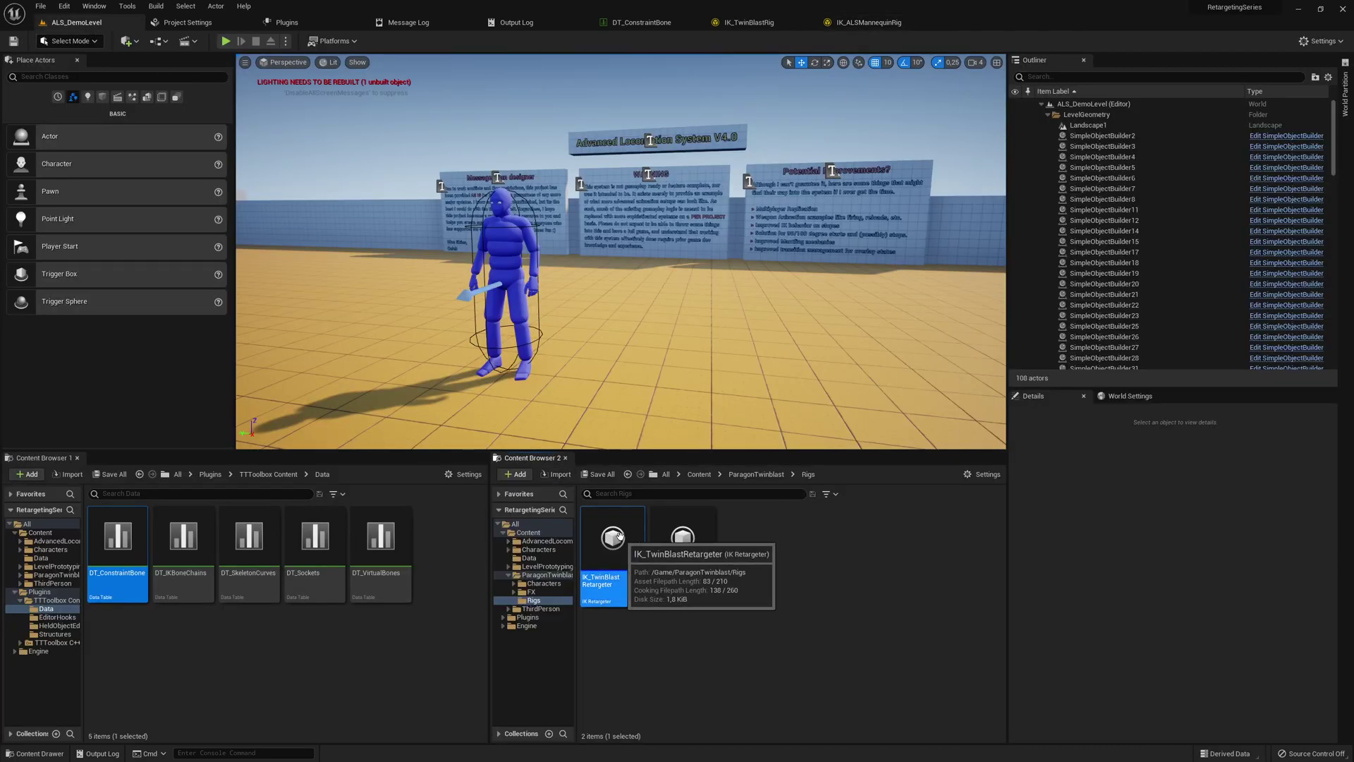
{"action": "key", "text": "Delete"}
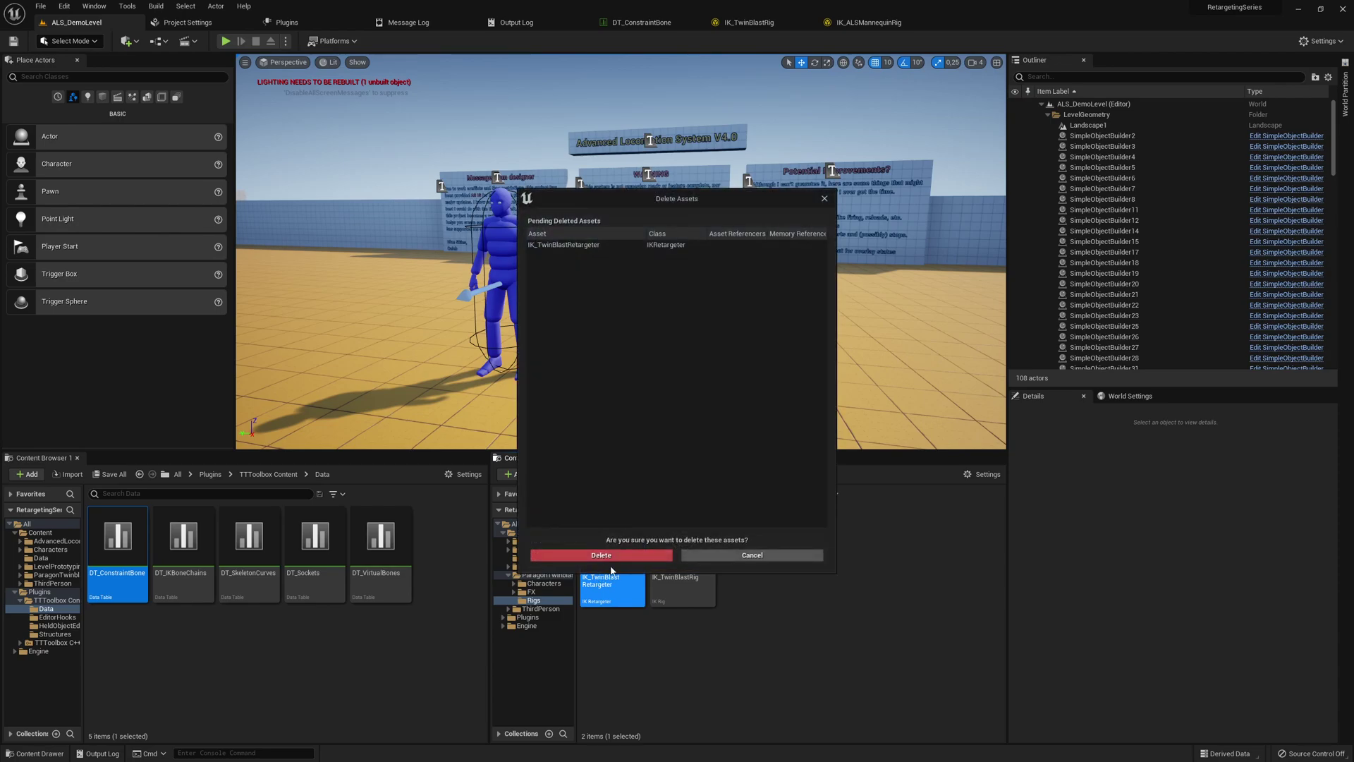
{"action": "left_click", "coordinate": [616, 554]}
- Create an IK Retargeter from IK_ALSMannequinRig and name it IK_TwinBlastRetargeter
{"action": "right_click", "coordinate": [693, 620]}
{"action": "mouse_move", "coordinate": [770, 429]}
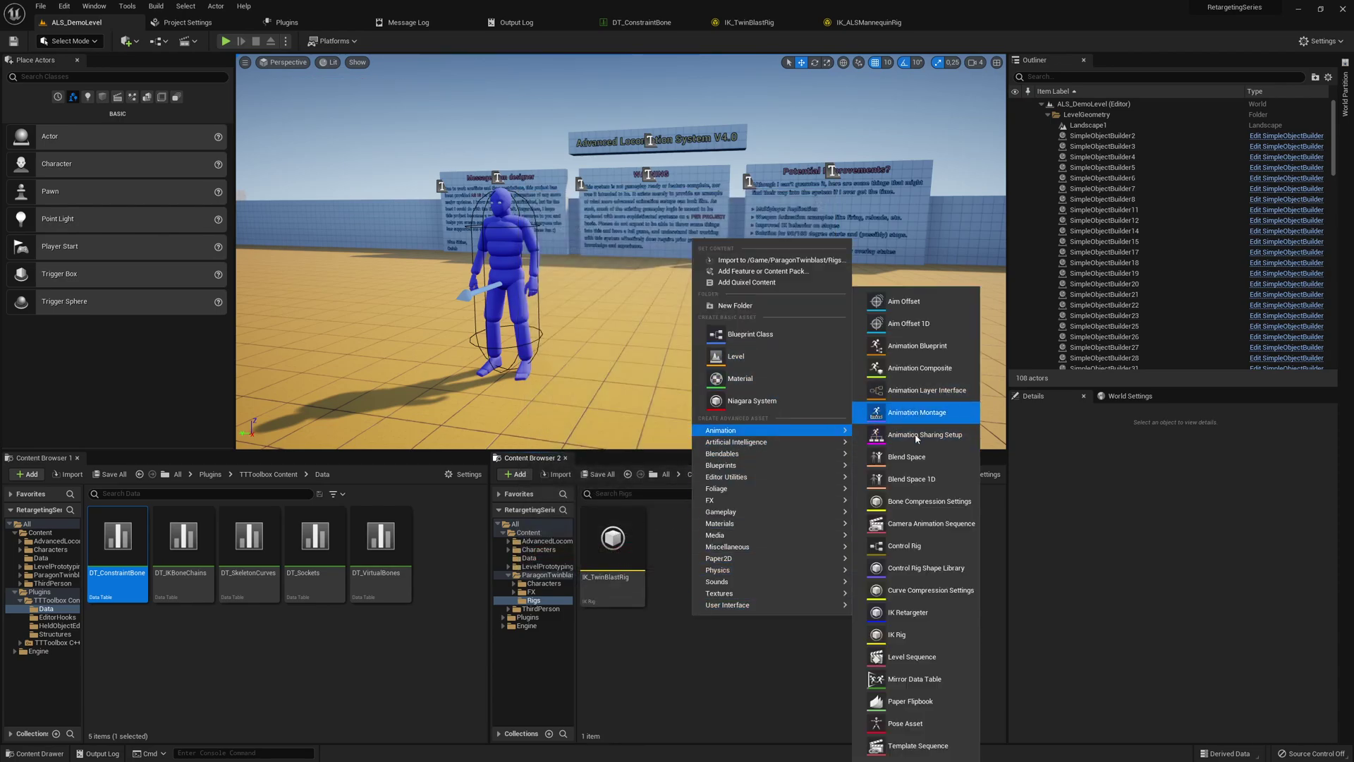
{"action": "left_click", "coordinate": [921, 612]}
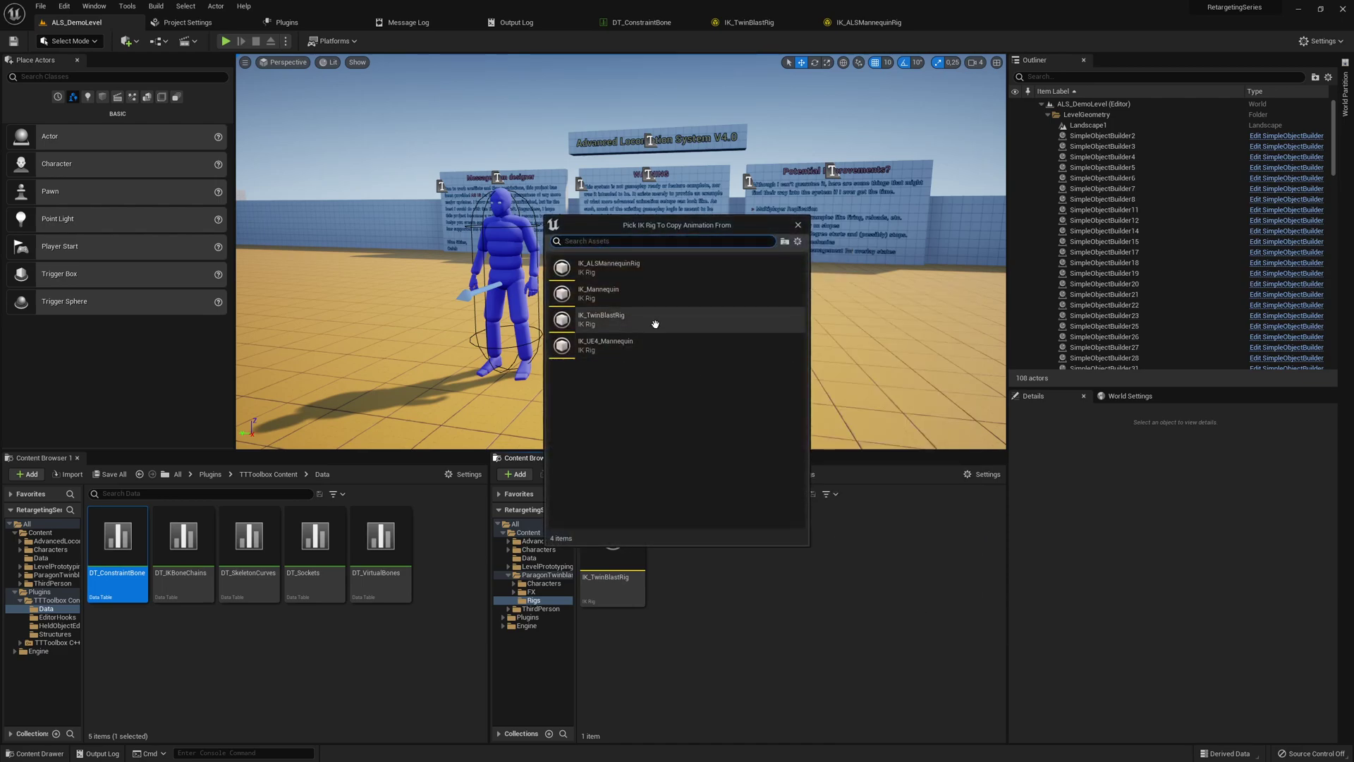
{"action": "left_click", "coordinate": [669, 271]}
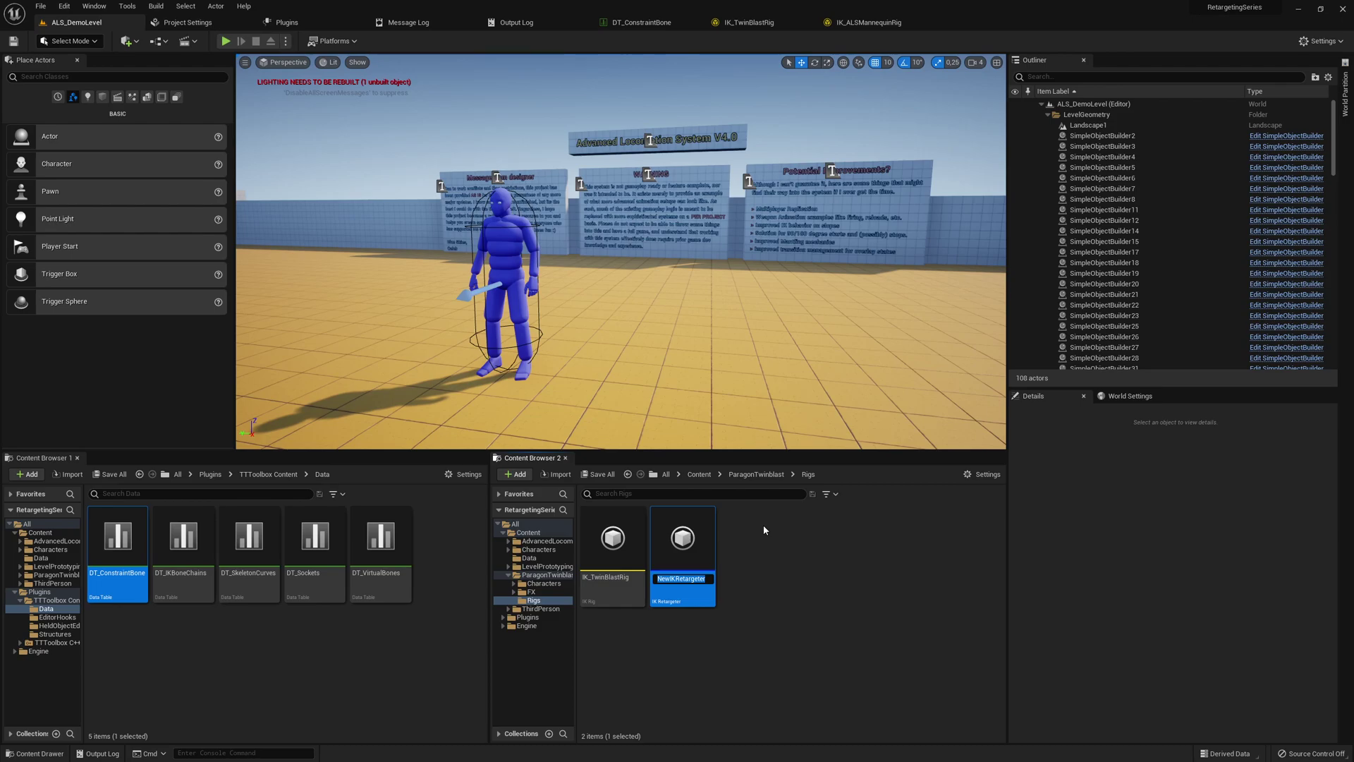
{"action": "type", "text": "I"}
{"action": "type", "text": "Twin"}
{"action": "type", "text": "Blas"}
{"action": "type", "text": "targeter"}
{"action": "key", "text": "Return"}
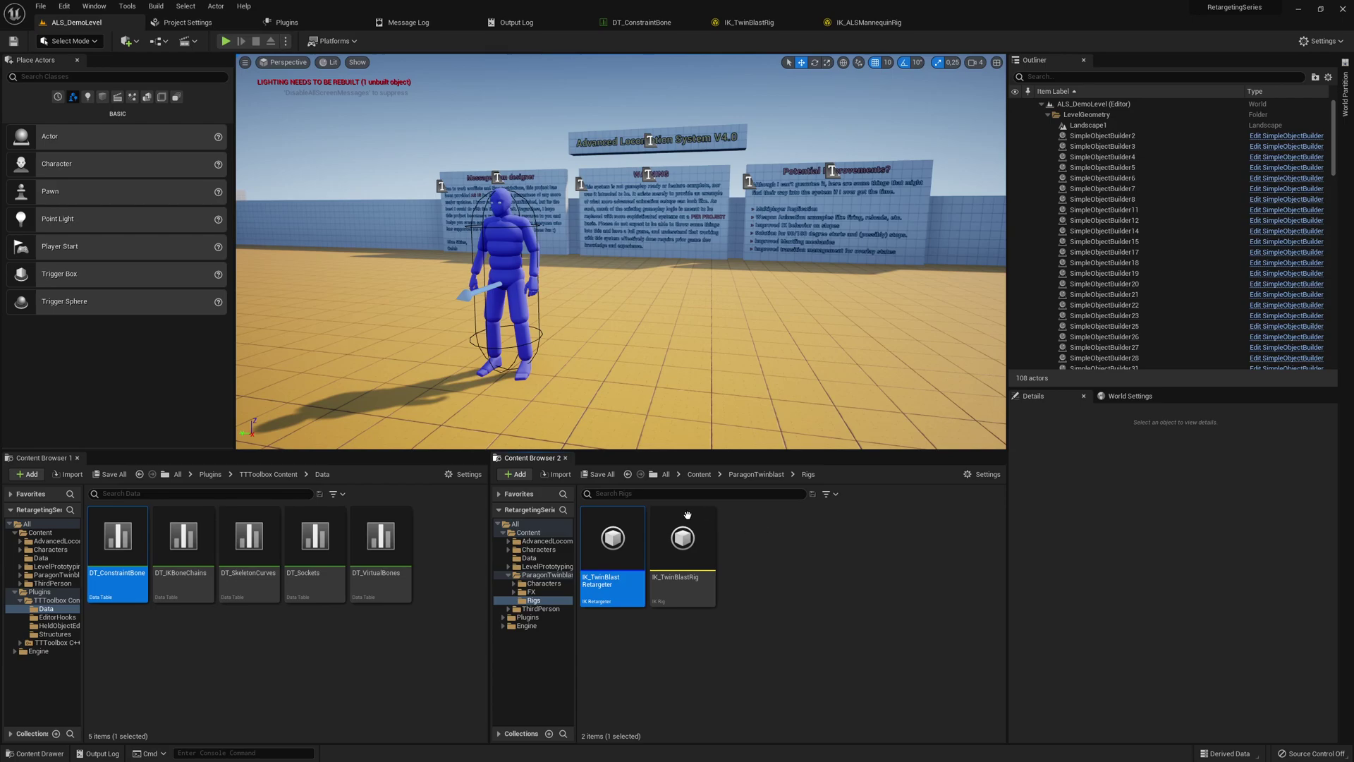
- Set IK_TwinBlastRig as the retargeter's target rig and view the chain mapping
{"action": "double_click", "coordinate": [619, 535]}
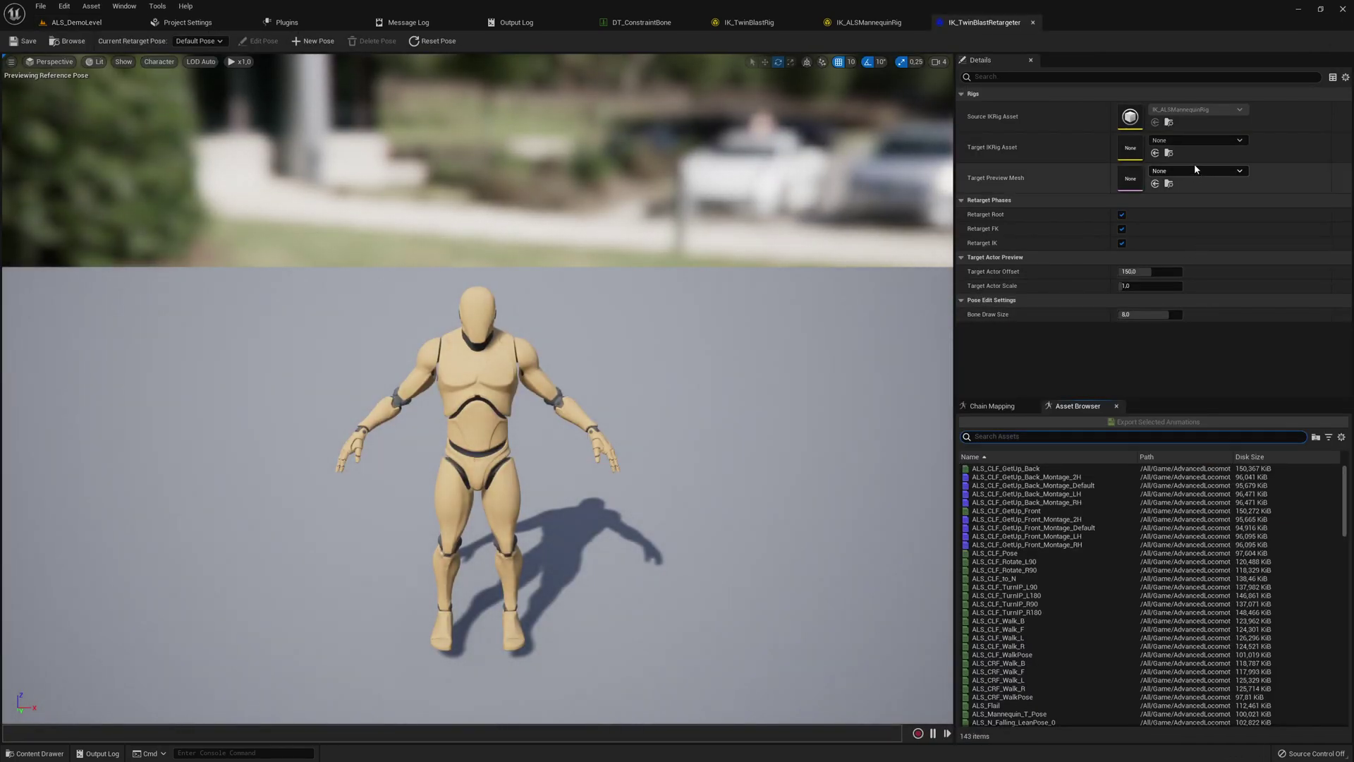
{"action": "left_click", "coordinate": [1191, 142]}
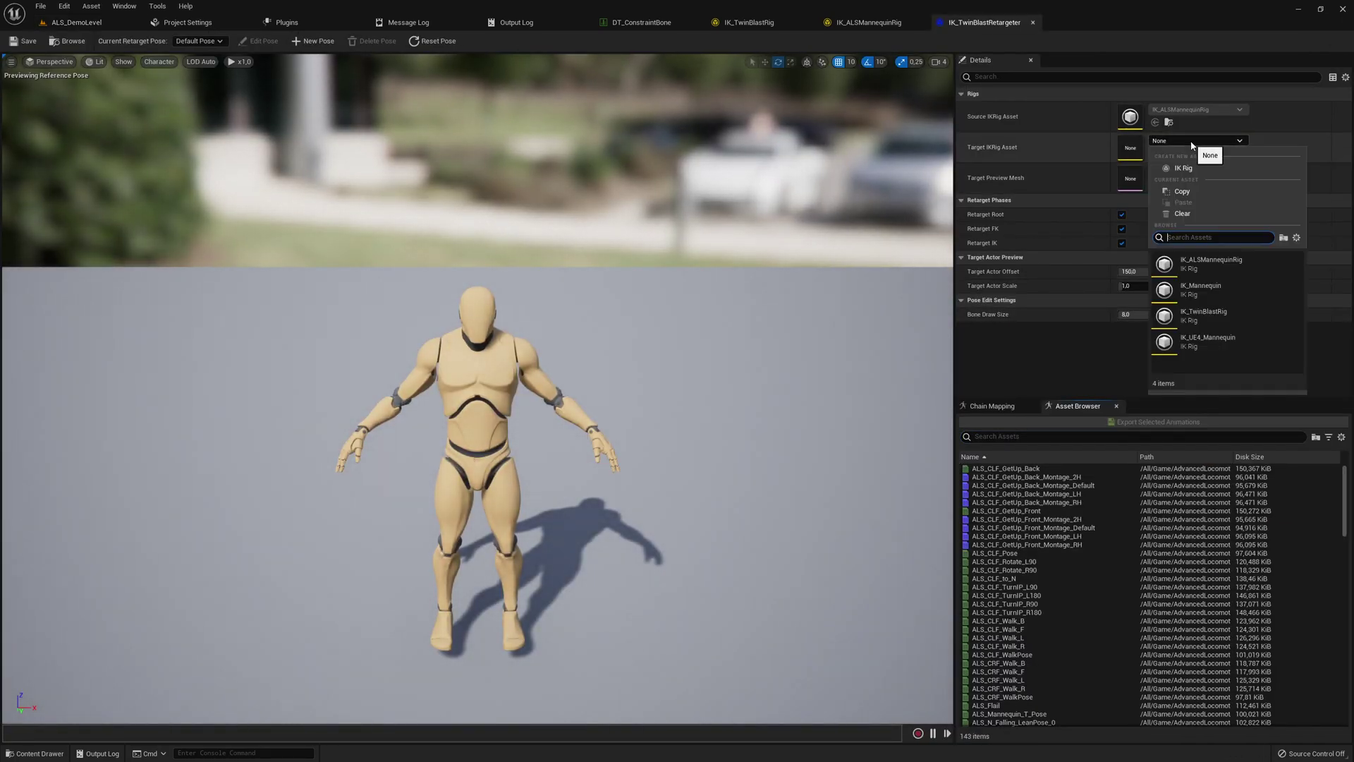
{"action": "left_click", "coordinate": [1215, 316]}
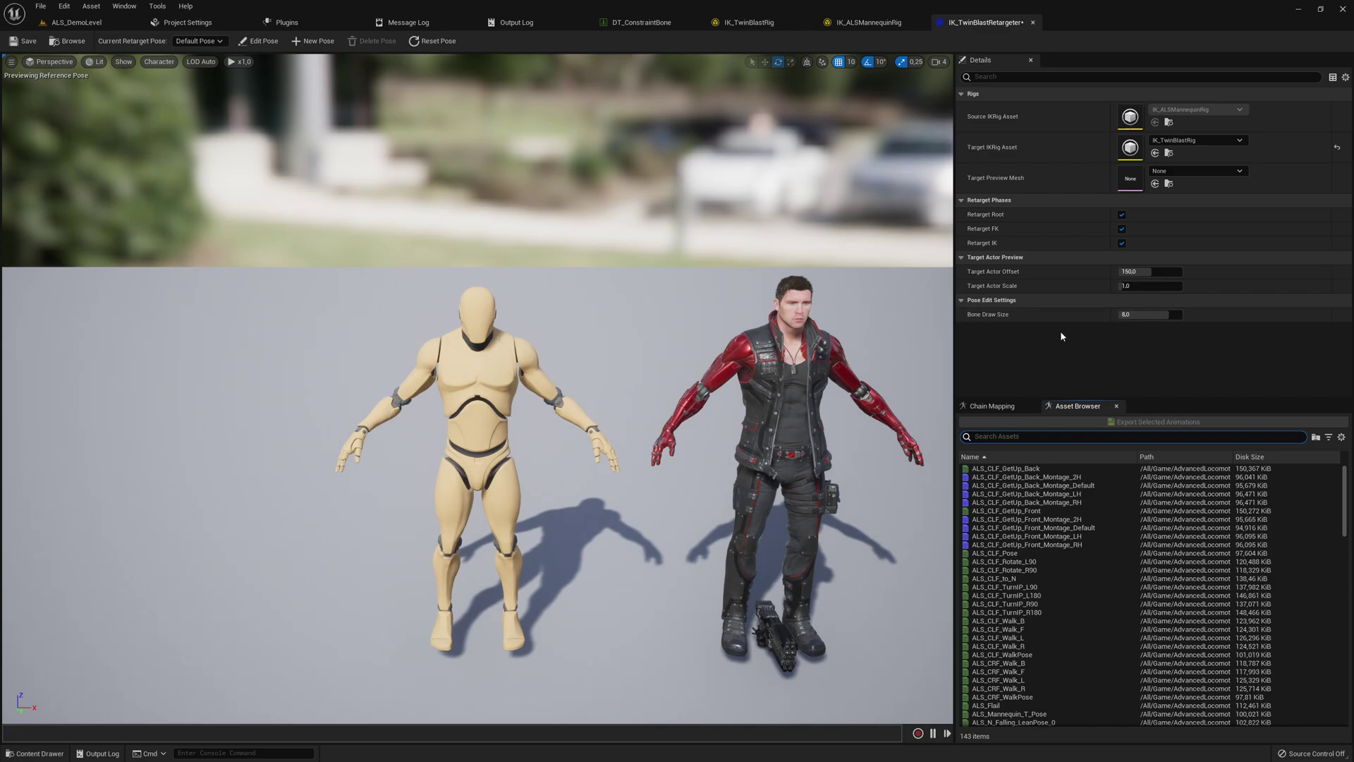
{"action": "left_click", "coordinate": [991, 406]}
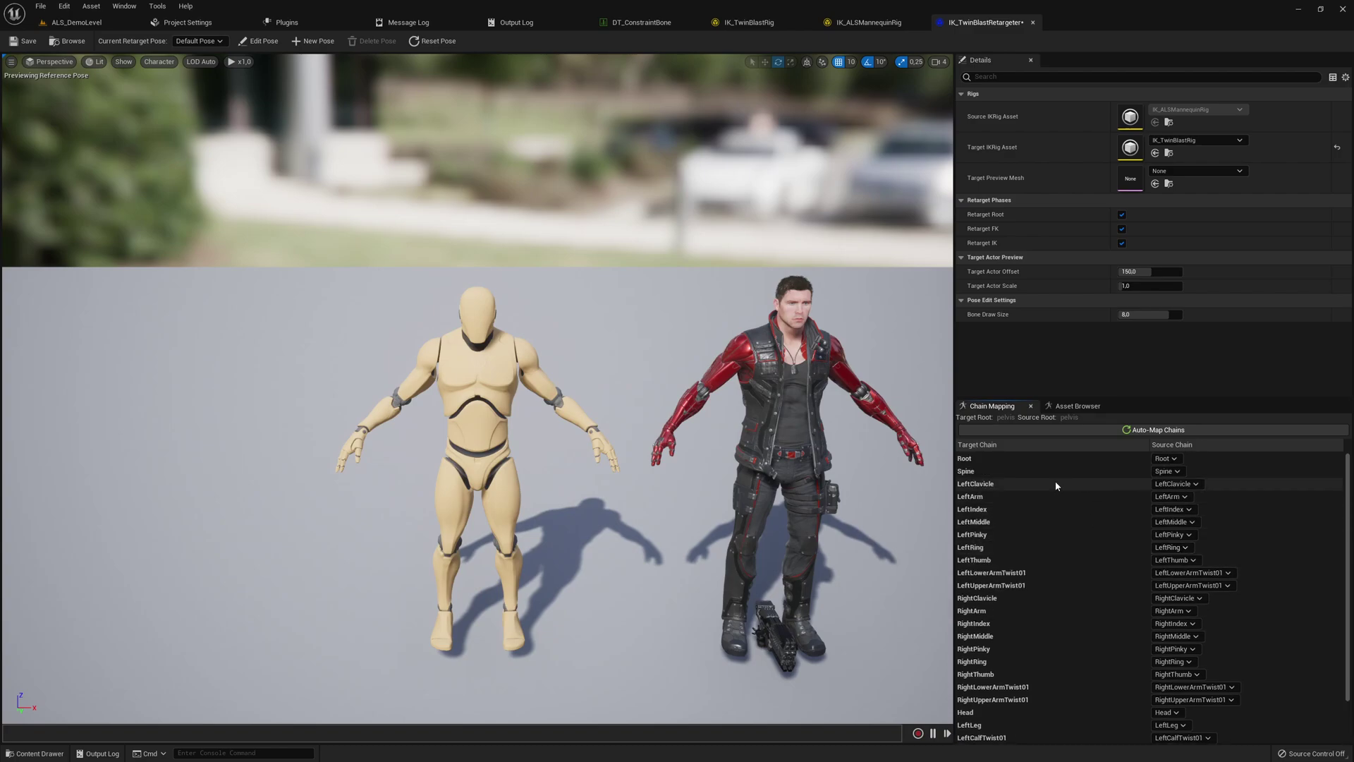
- Set the Root chain's Translation Mode to Globally Scaled and return to the Asset Browser
{"action": "left_click", "coordinate": [1013, 459]}
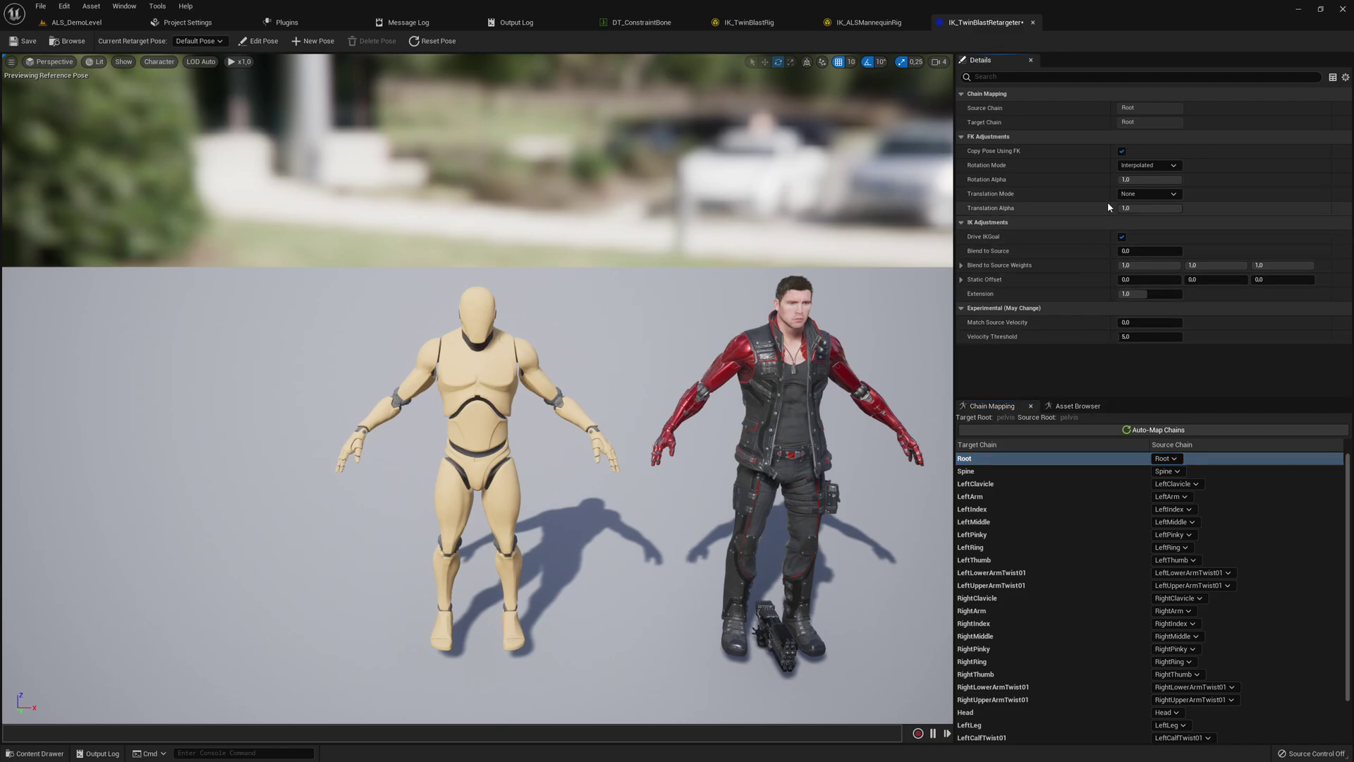
{"action": "left_click", "coordinate": [1130, 195]}
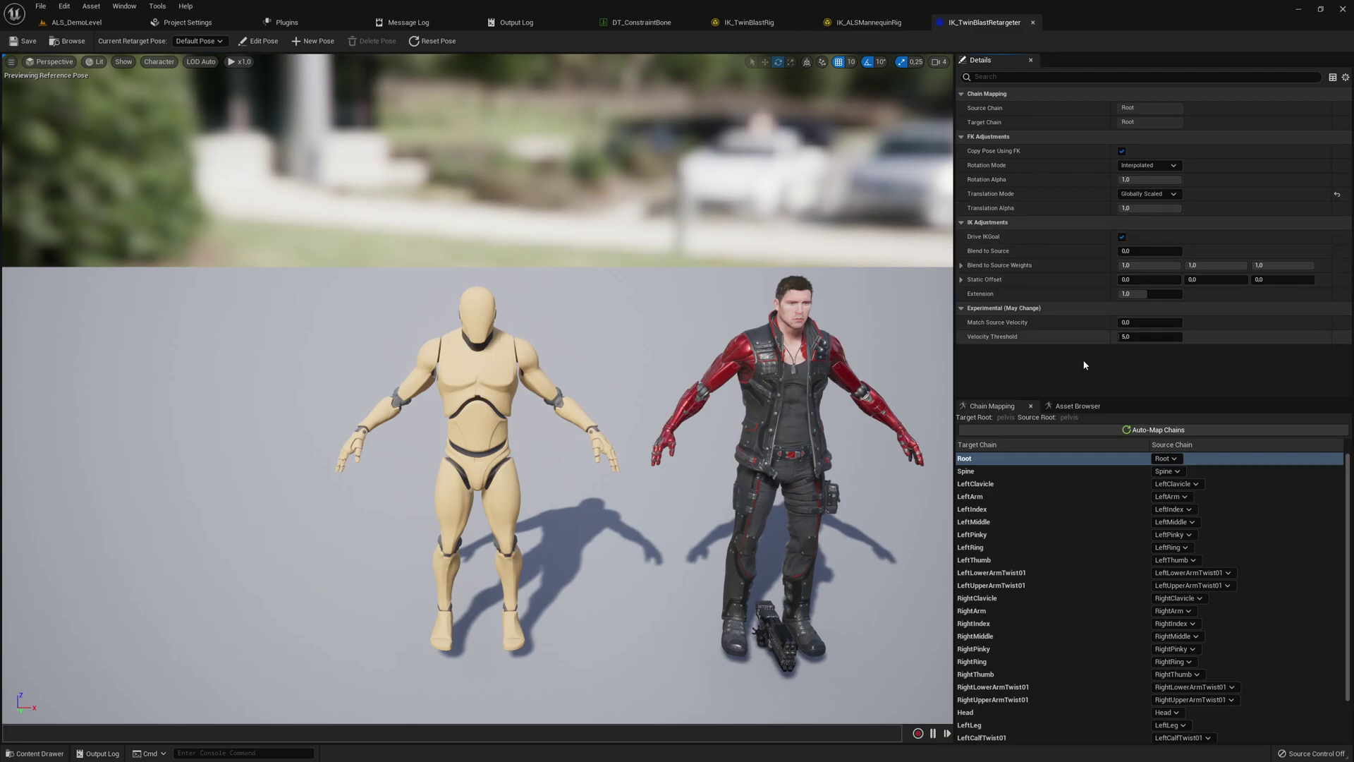
{"action": "left_click", "coordinate": [1079, 407]}
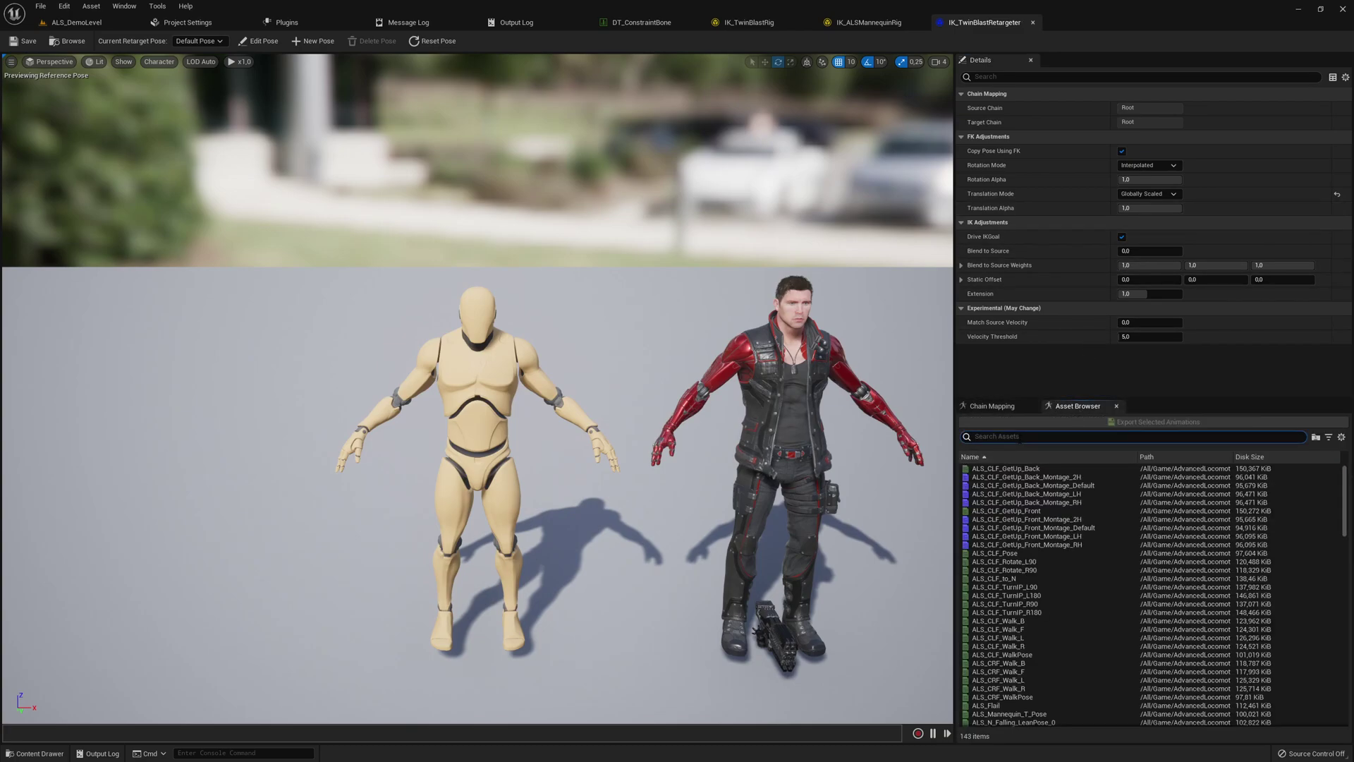
{"action": "type", "text": "rool"}
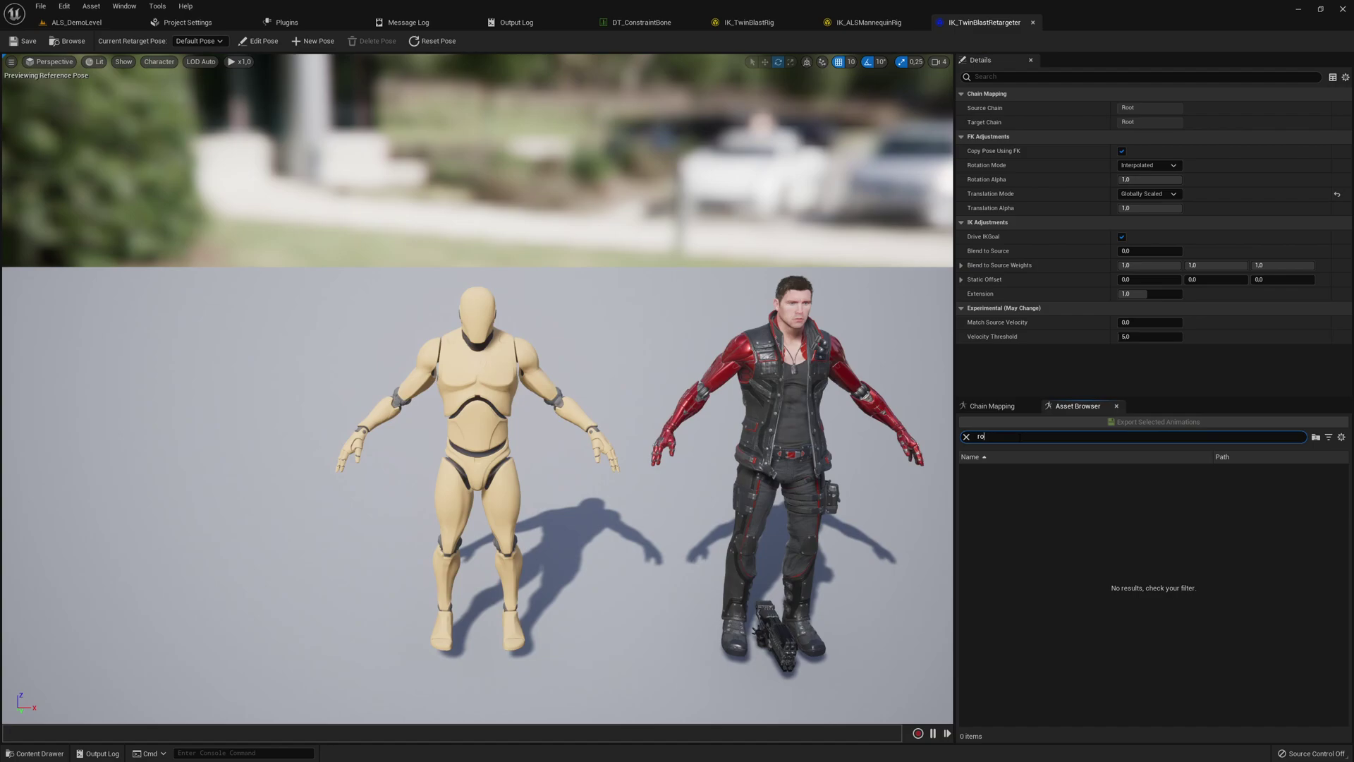
{"action": "type", "text": "ll"}
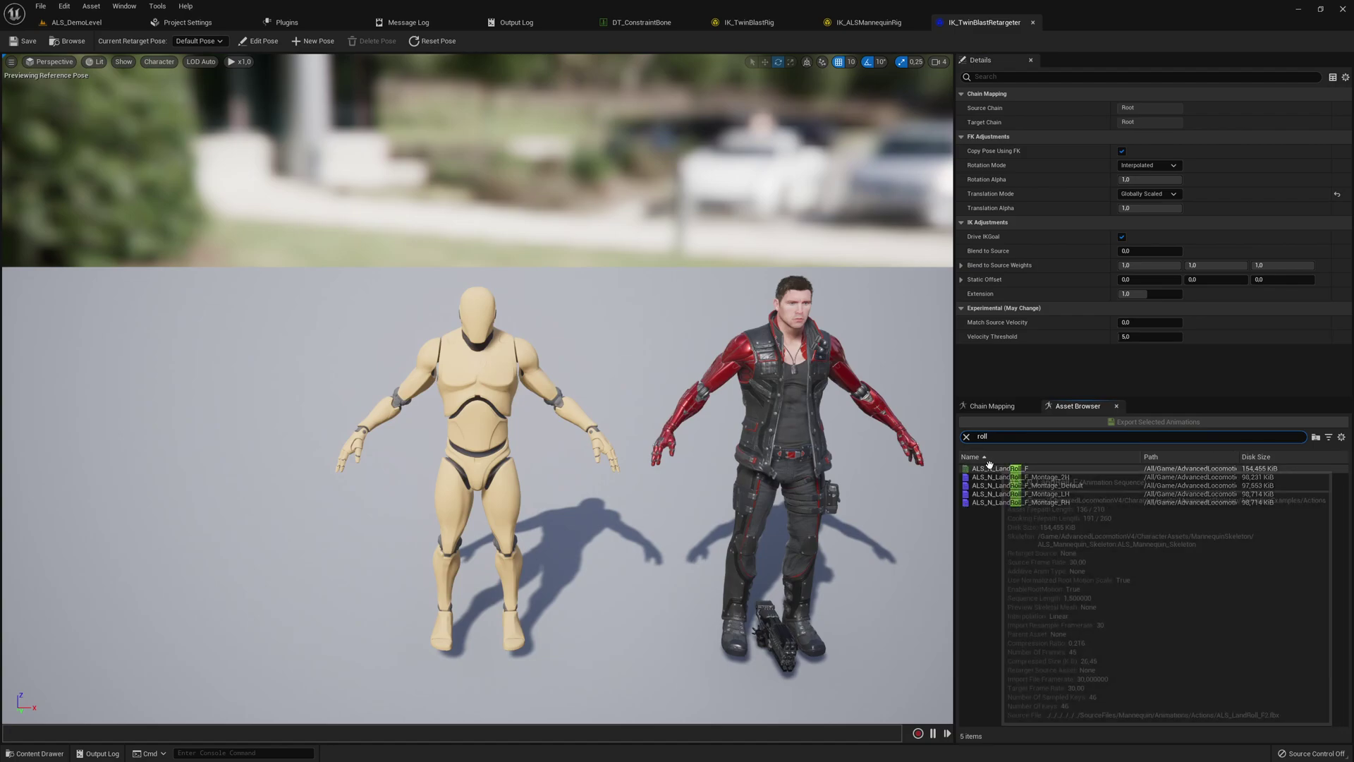
- Preview ALS_N_LandRoll_F retargeted onto TwinBlast, then return to ALS_DemoLevel
{"action": "left_click", "coordinate": [994, 467]}
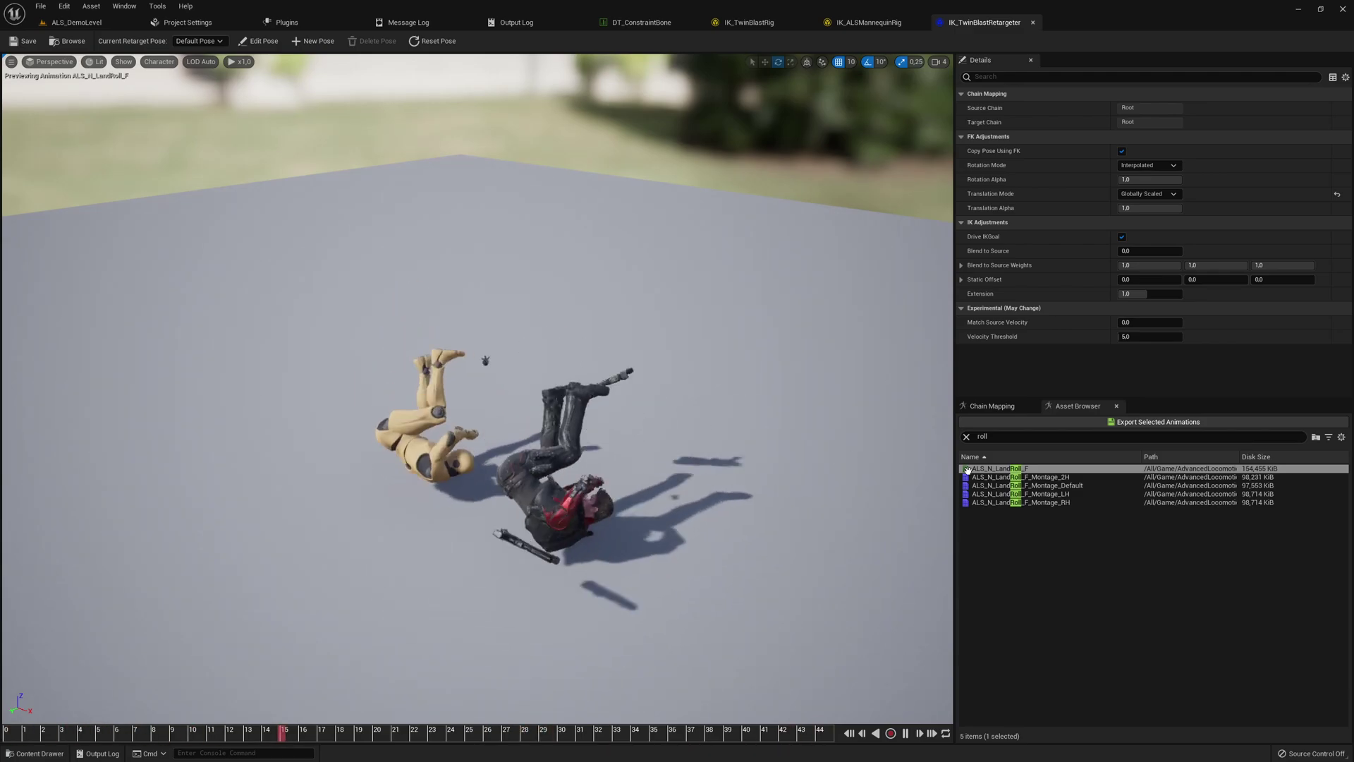
{"action": "left_click", "coordinate": [1023, 468]}
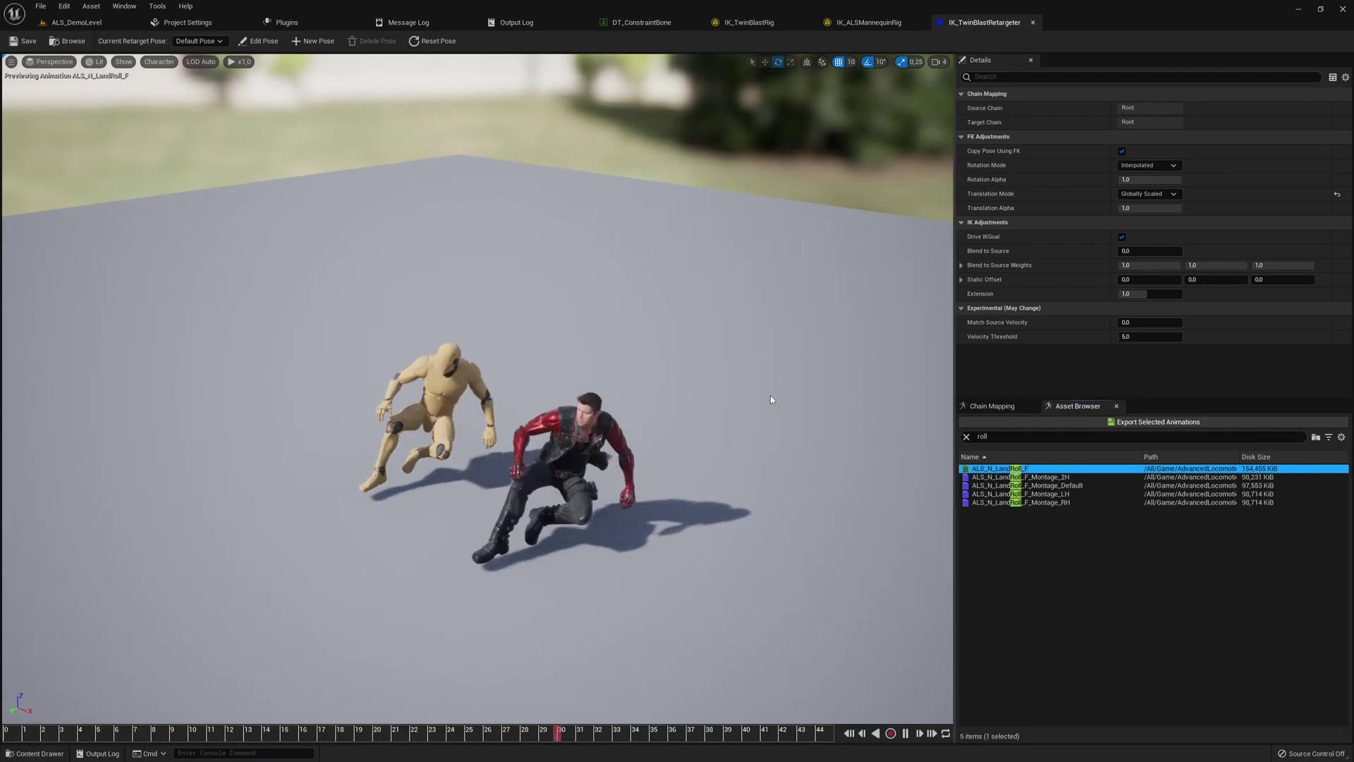
{"action": "left_click", "coordinate": [87, 23]}
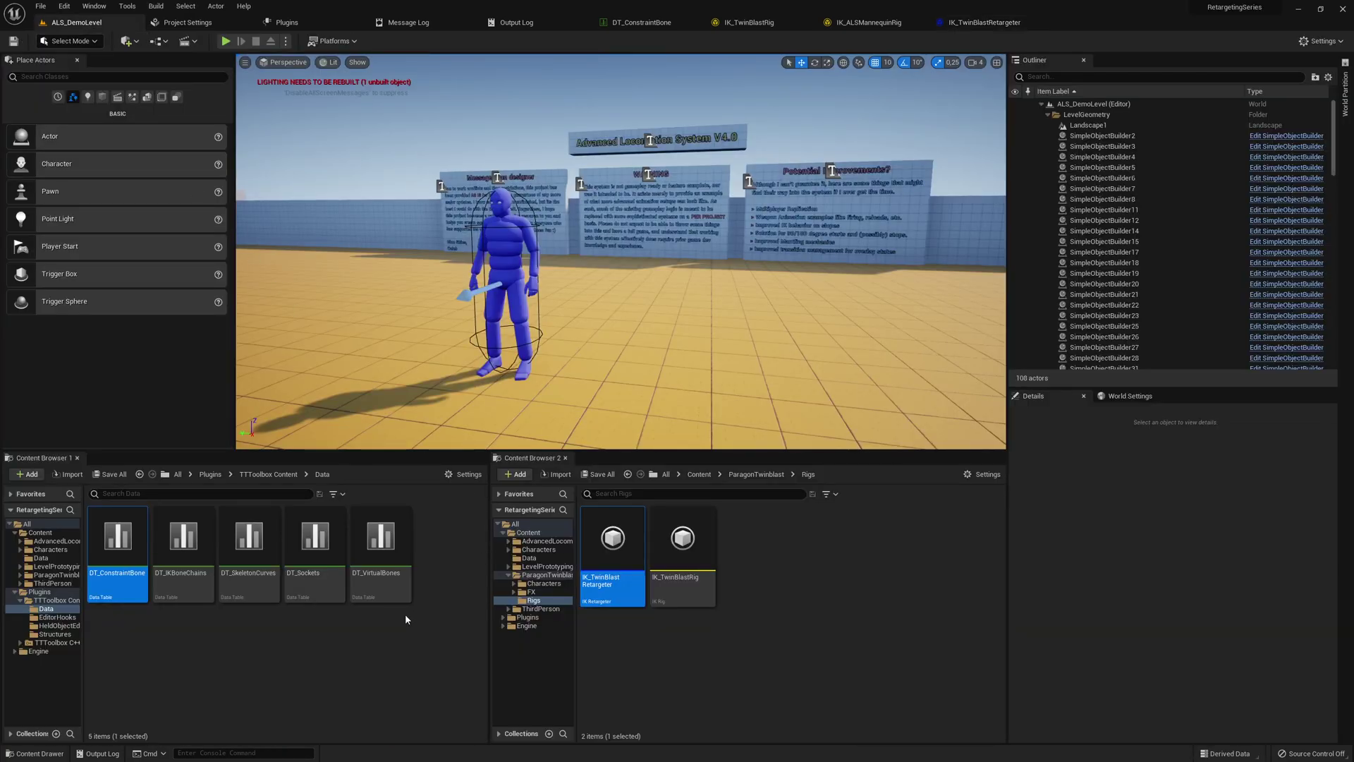
- Browse to MannequinSkeleton assets and open the ALS_N_LandRoll_F animation
{"action": "left_click", "coordinate": [59, 541]}
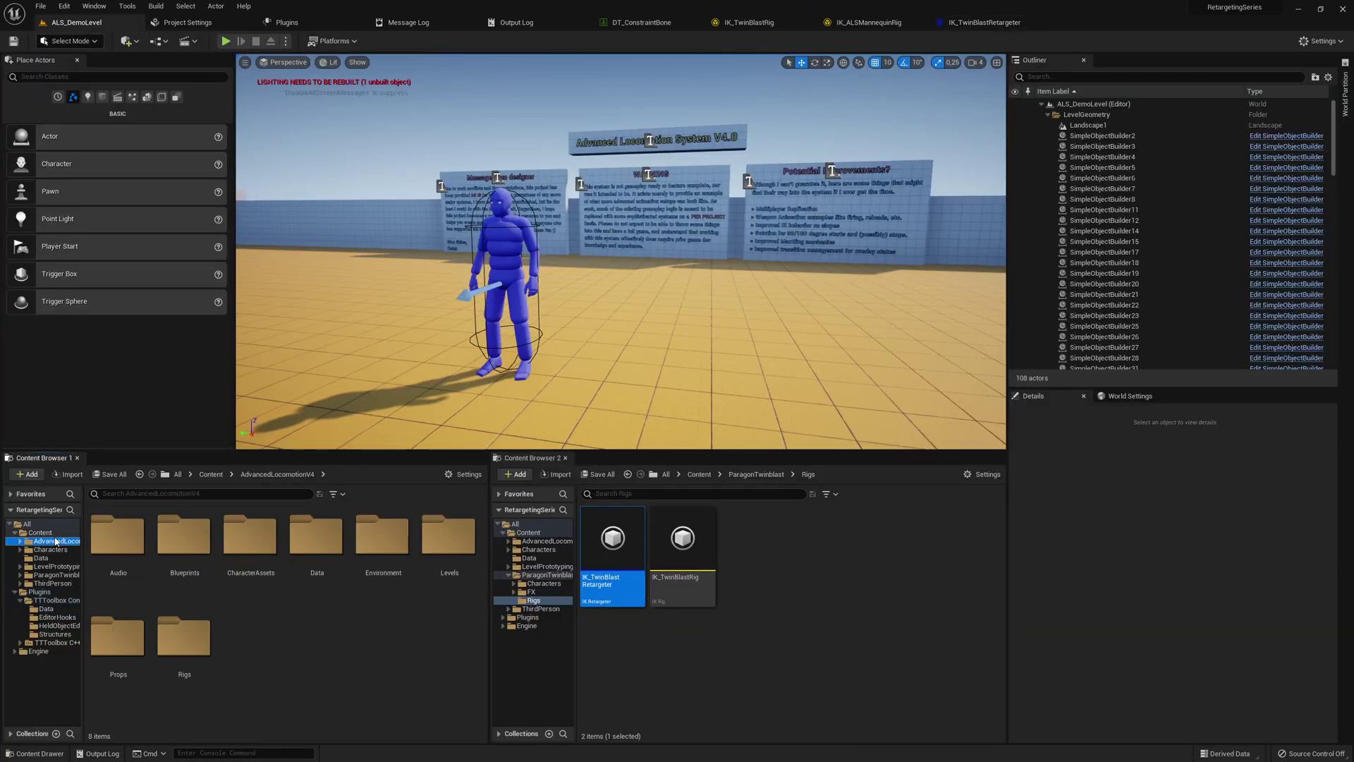
{"action": "double_click", "coordinate": [251, 545]}
{"action": "double_click", "coordinate": [116, 536]}
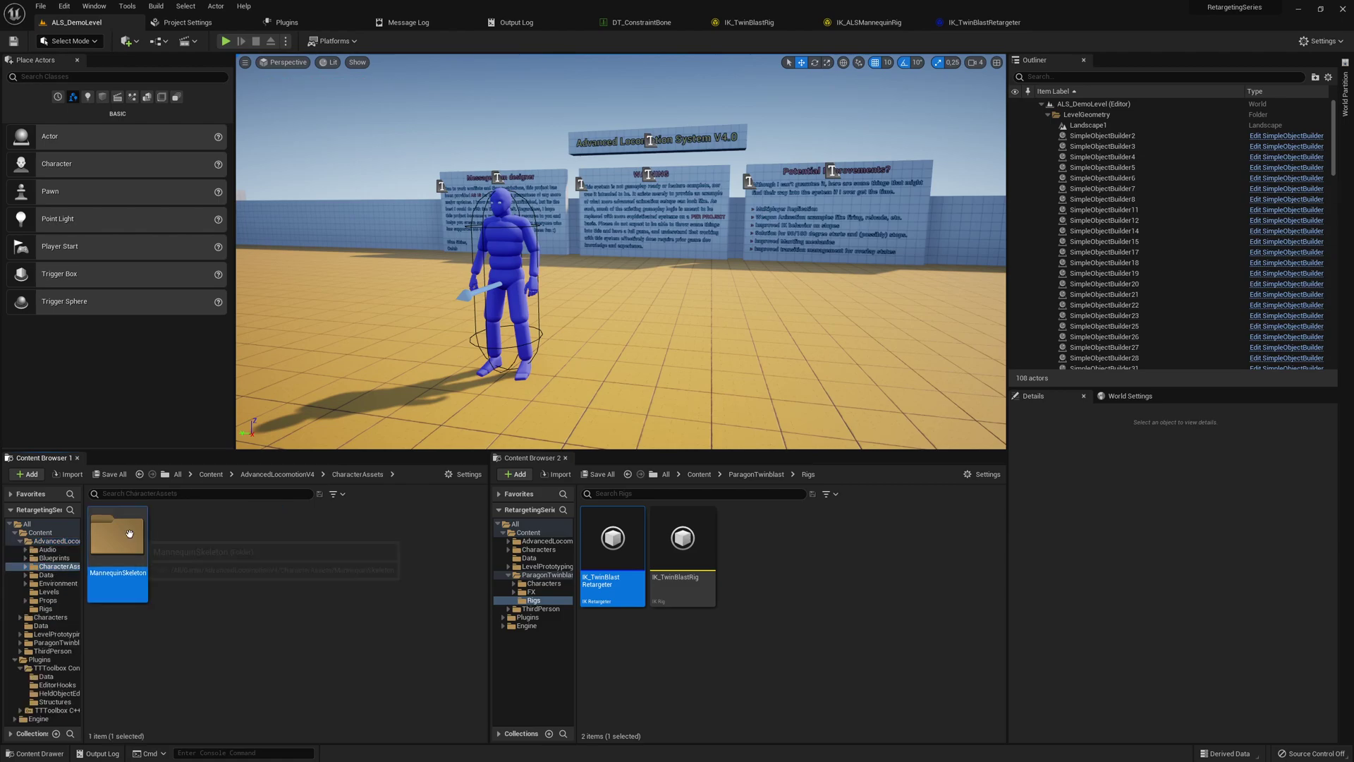
{"action": "type", "text": "Ioll"}
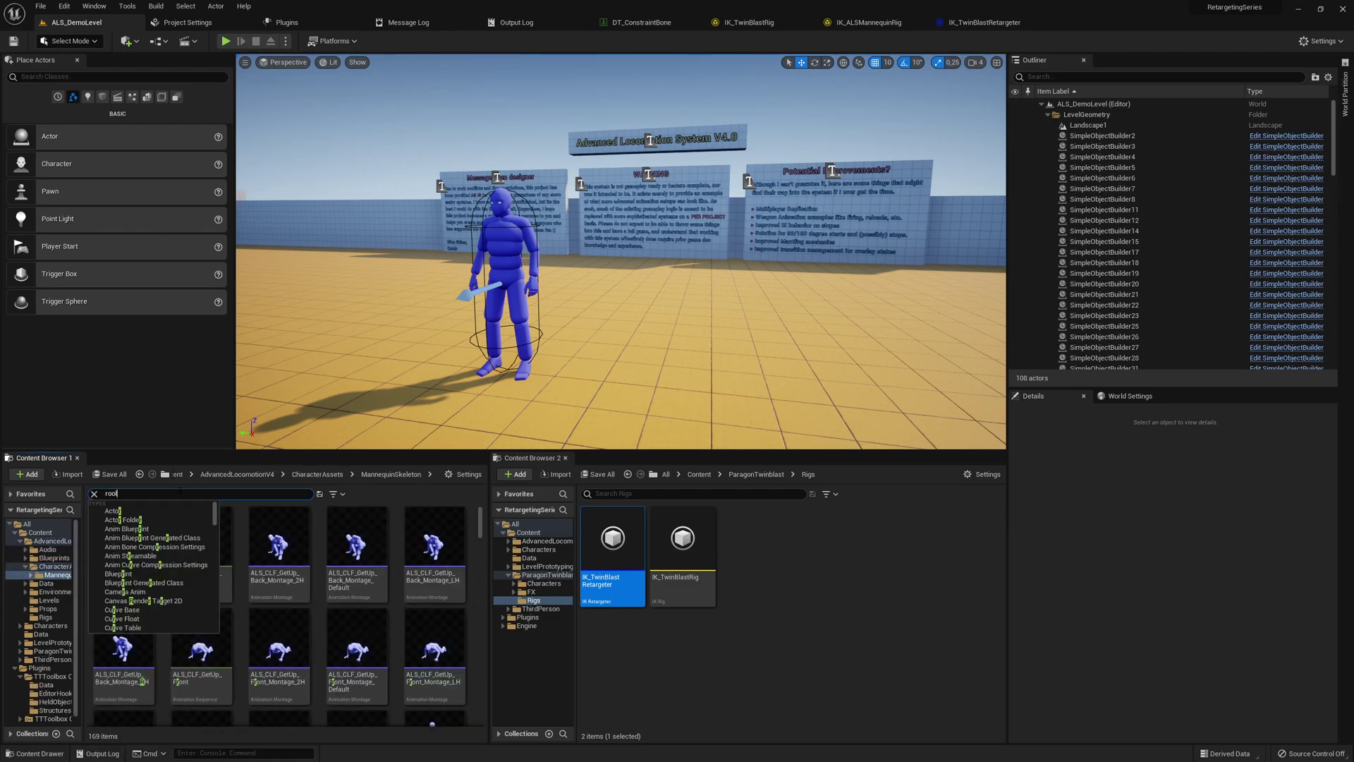
{"action": "double_click", "coordinate": [137, 526]}
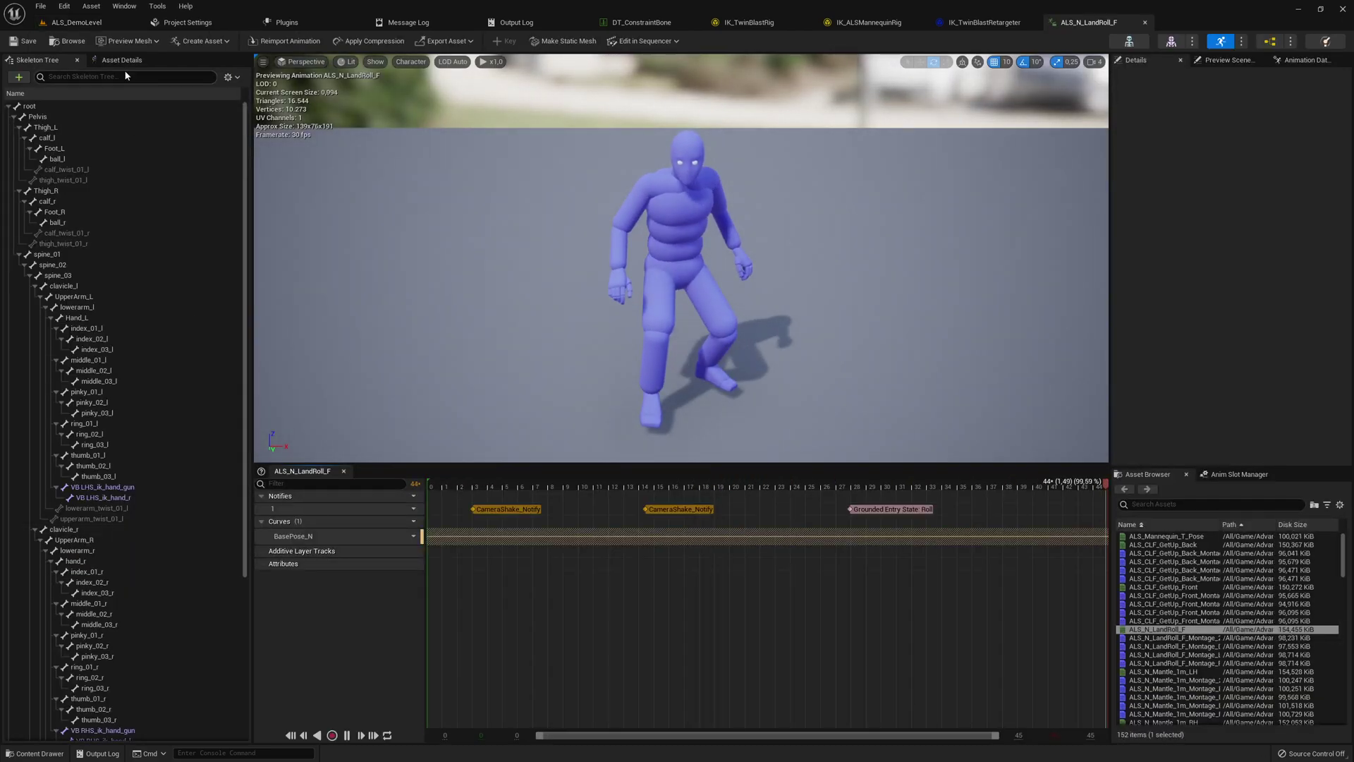
- Uncheck Force Root Lock on ALS_N_LandRoll_F and confirm root motion is enabled
{"action": "left_click", "coordinate": [122, 59]}
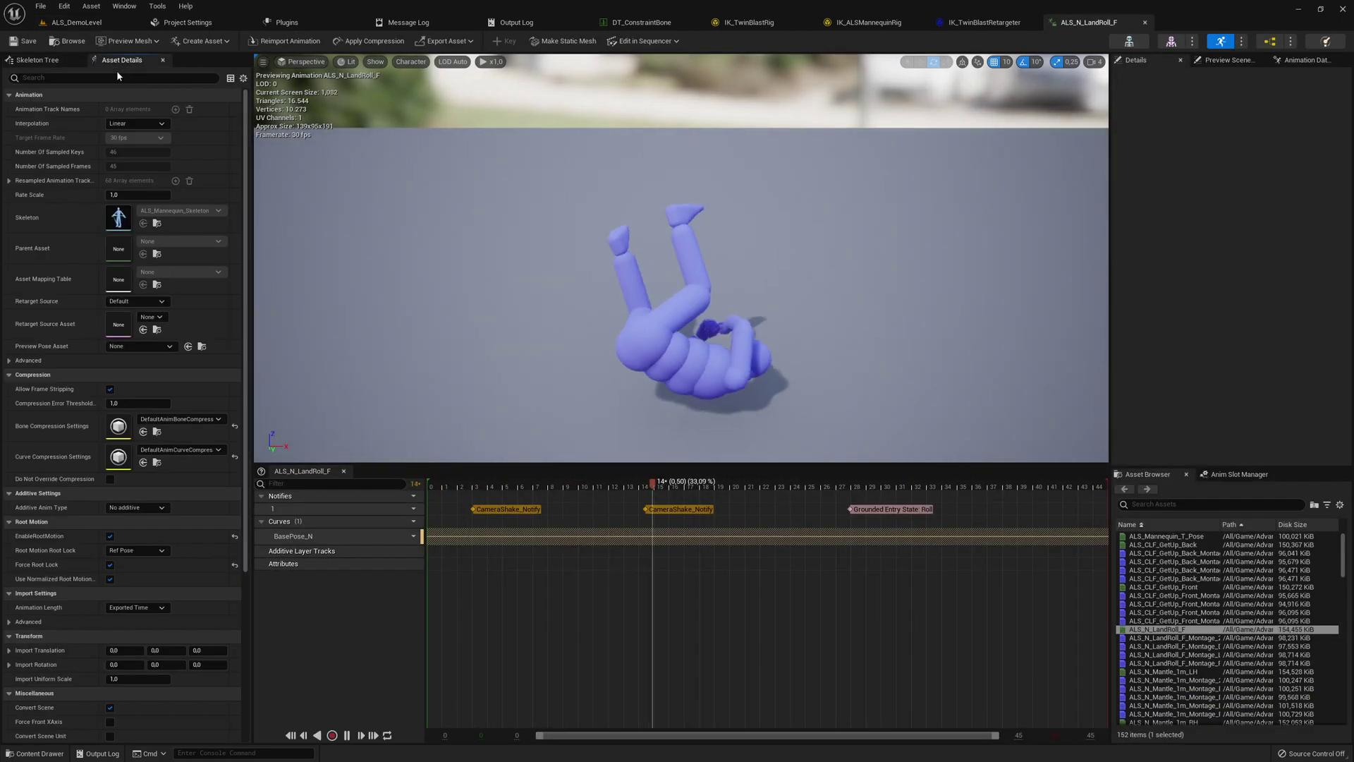
{"action": "type", "text": "root"}
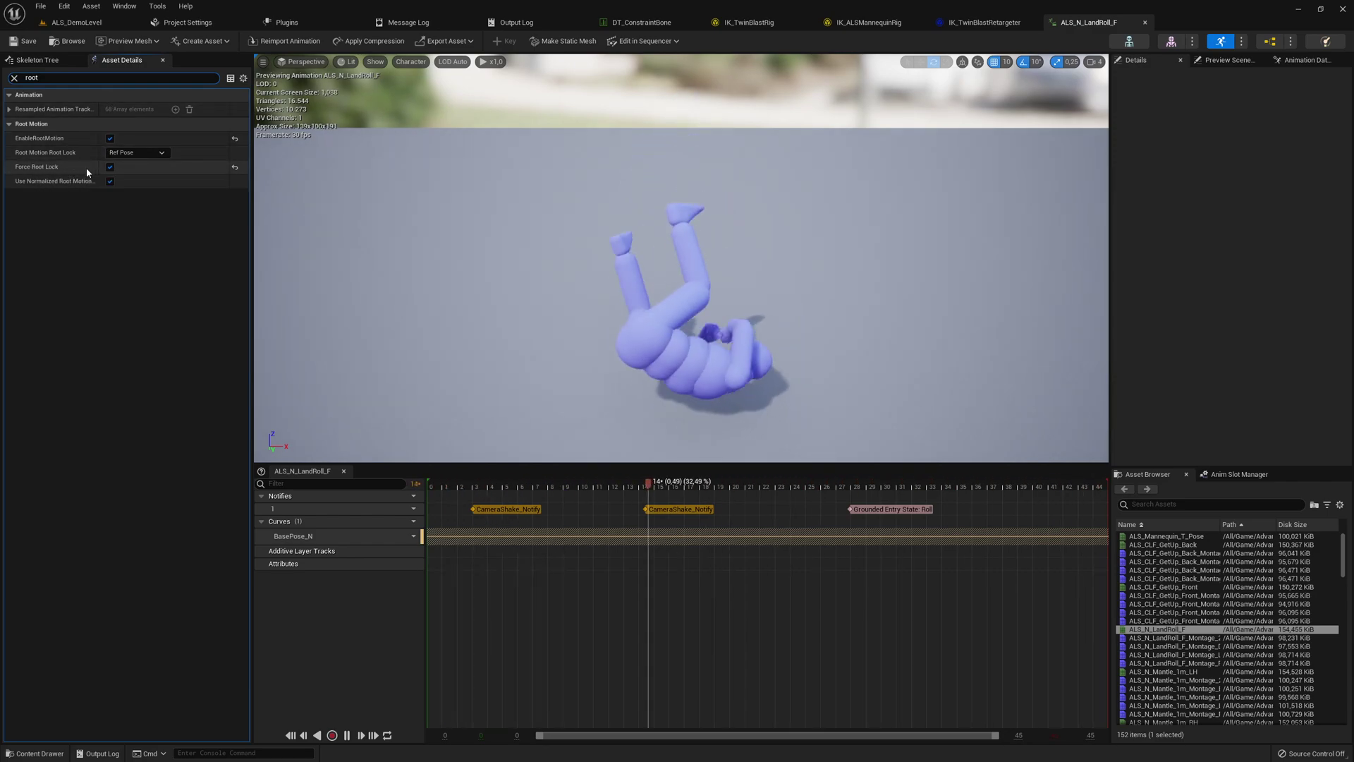
{"action": "left_click", "coordinate": [110, 166]}
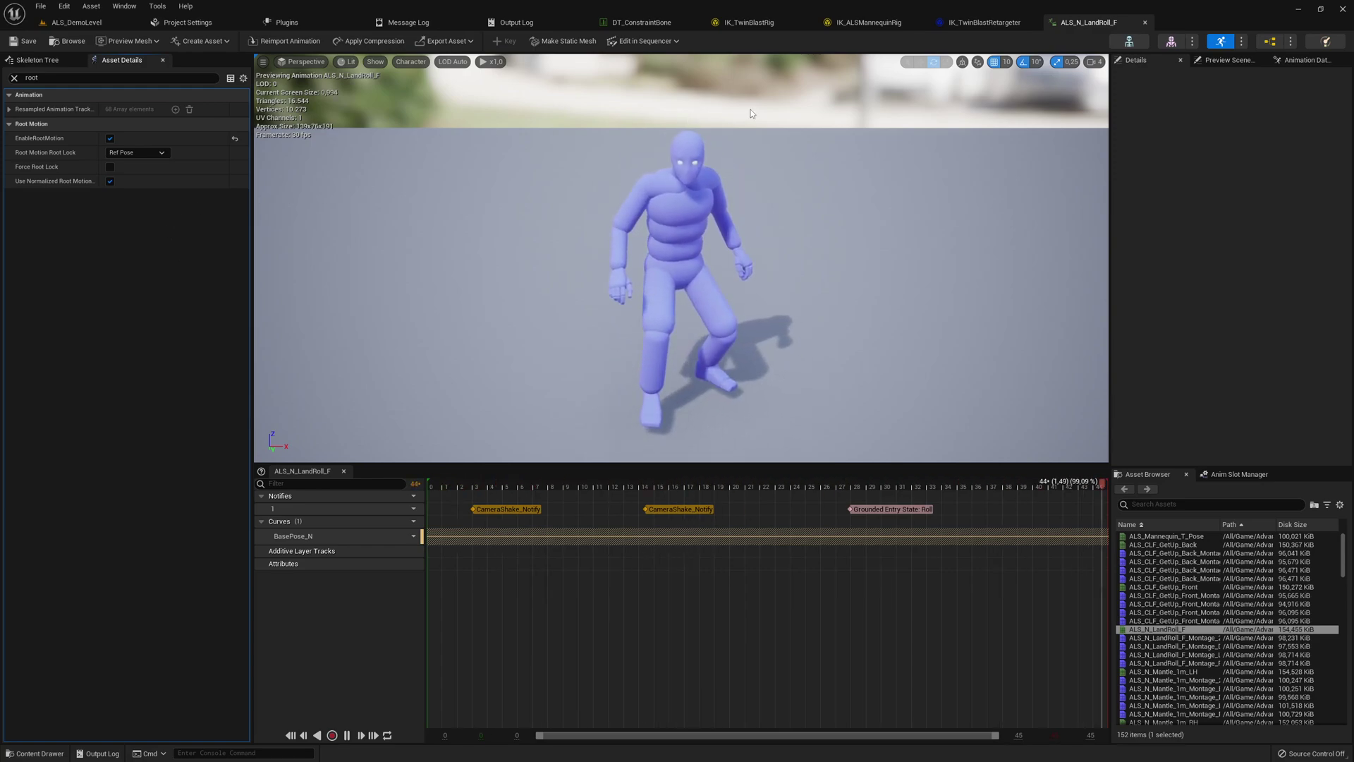
{"action": "mouse_move", "coordinate": [392, 202]}
{"action": "right_mouse_down"}
{"action": "mouse_move", "coordinate": [393, 255]}
{"action": "mouse_move", "coordinate": [490, 214]}
{"action": "right_mouse_up"}
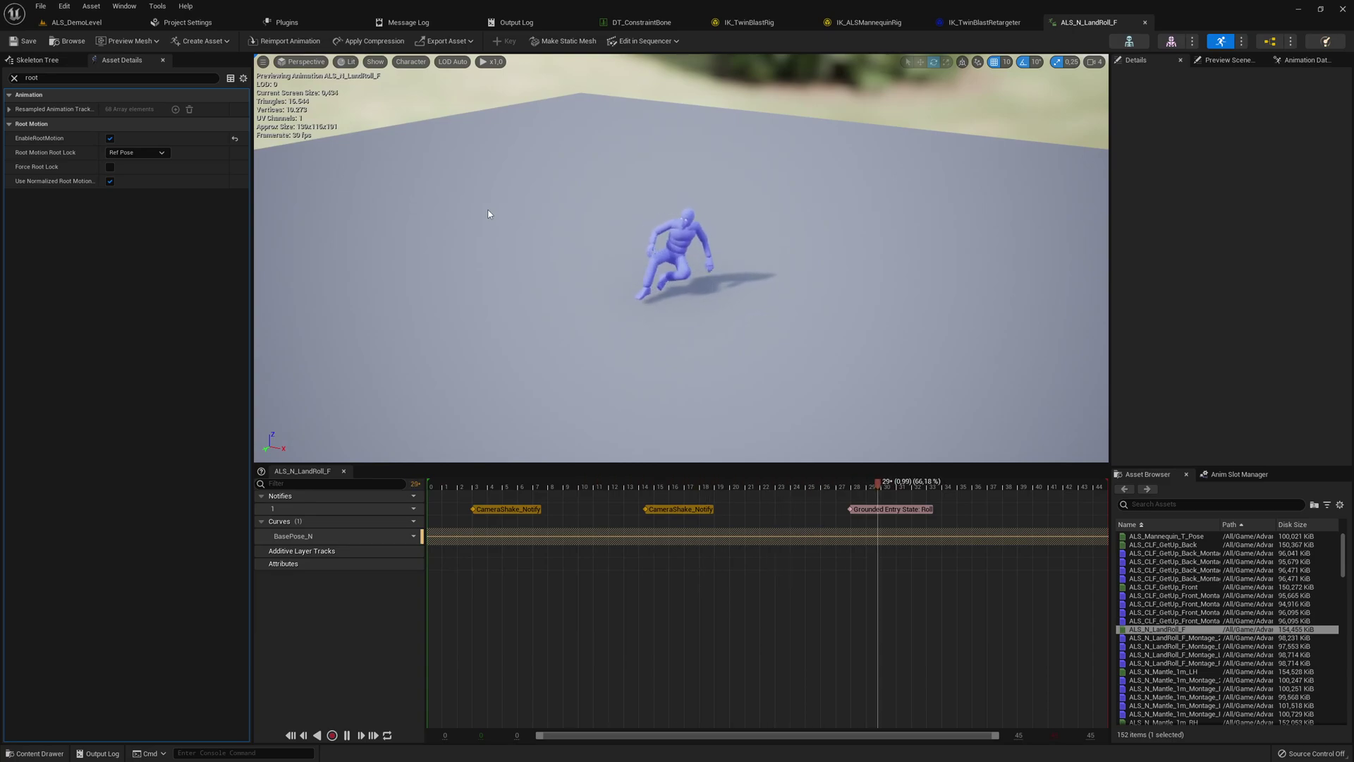
{"action": "left_click", "coordinate": [112, 141]}
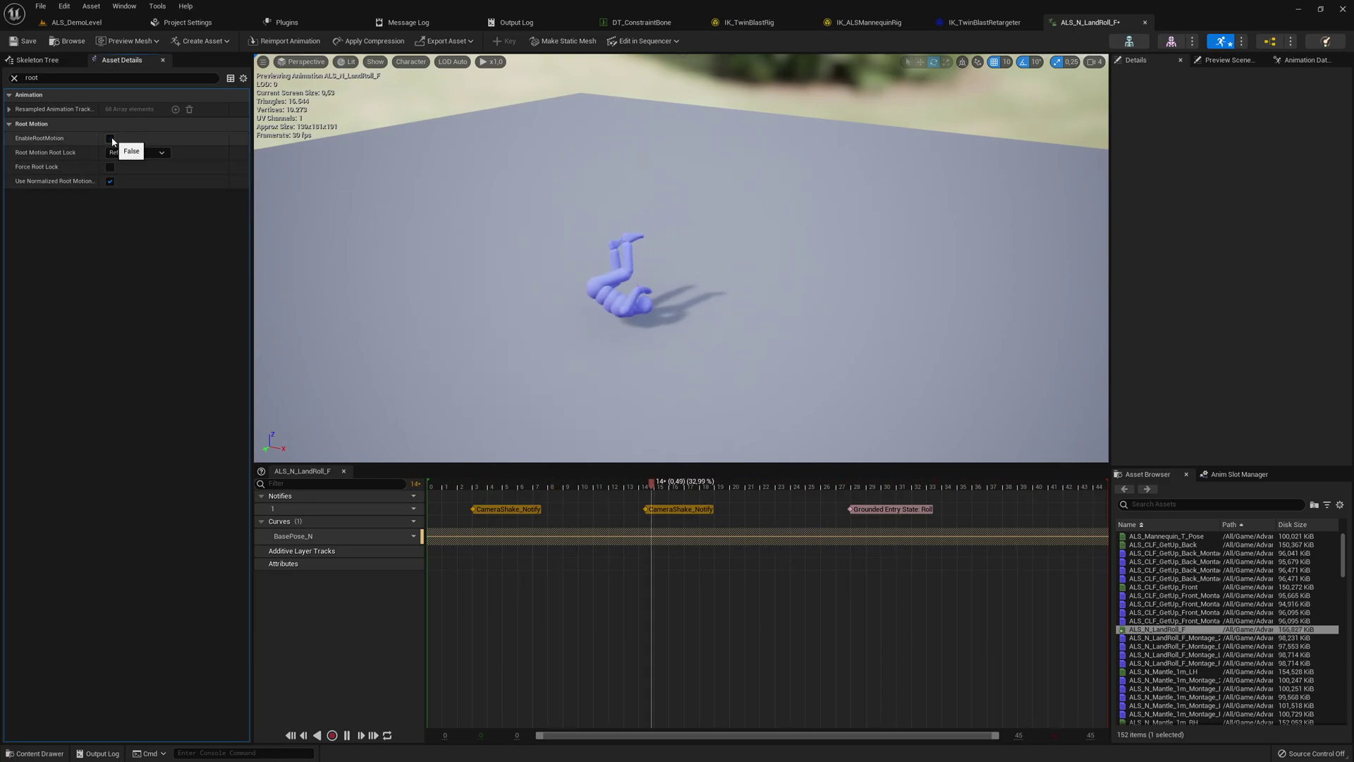
{"action": "left_click", "coordinate": [111, 139]}
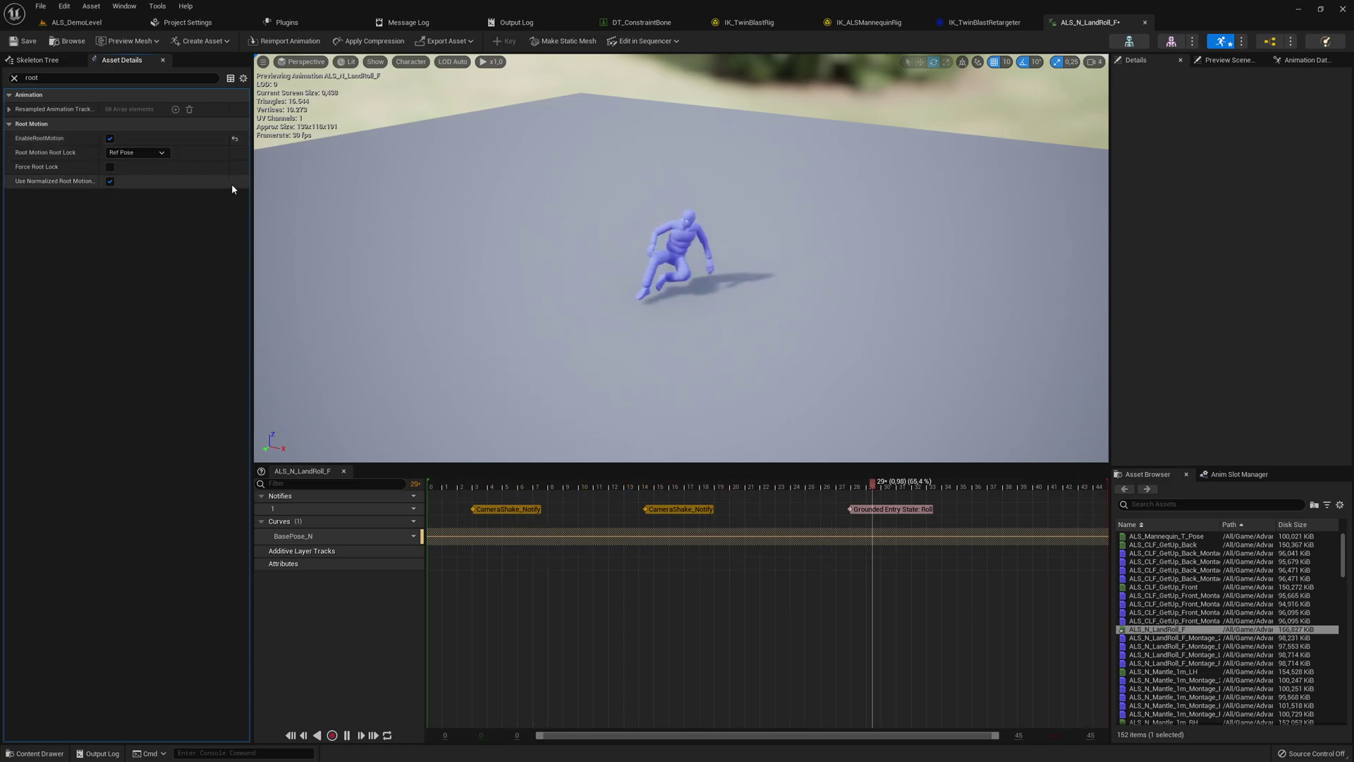
- Export the roll retargeted to TwinBlast into Content as ALS_N_LandRoll_F_Retargeted
{"action": "left_click", "coordinate": [968, 23]}
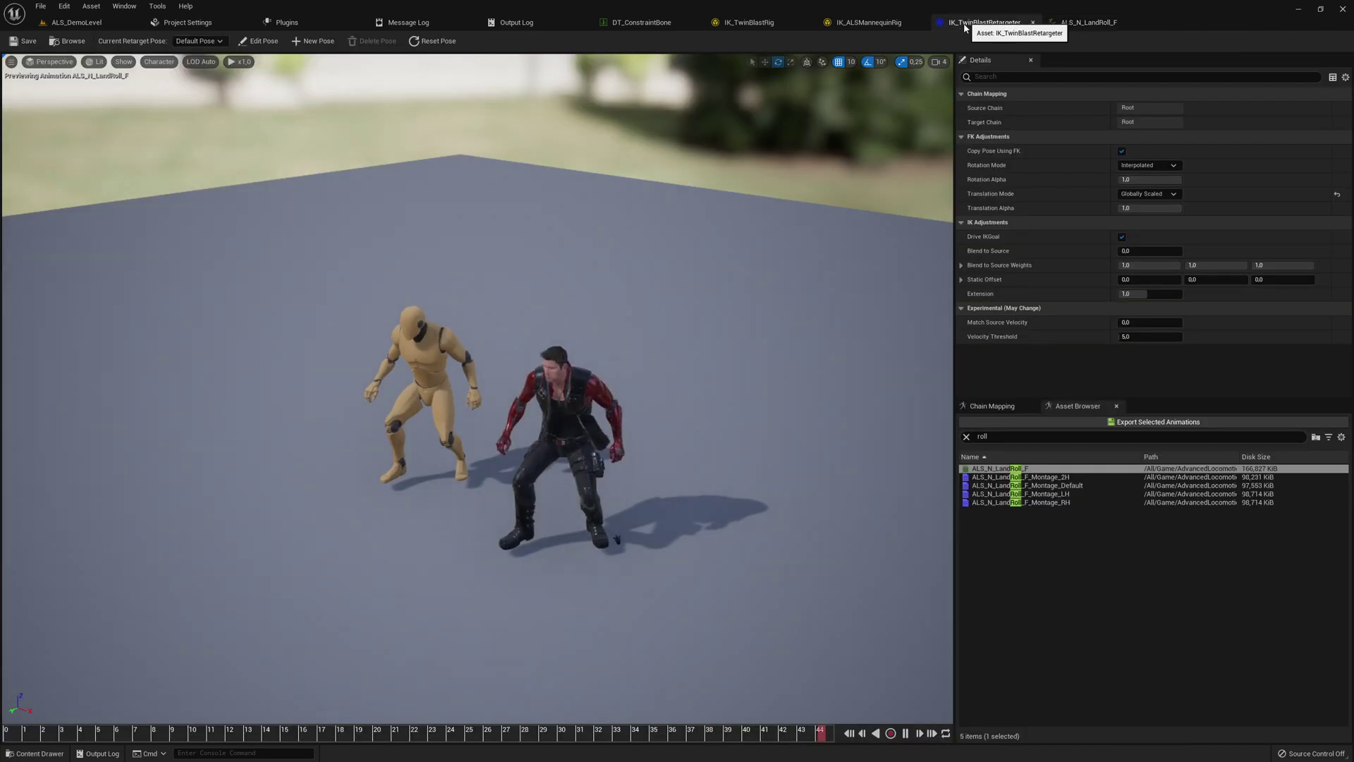
{"action": "left_click", "coordinate": [1138, 423]}
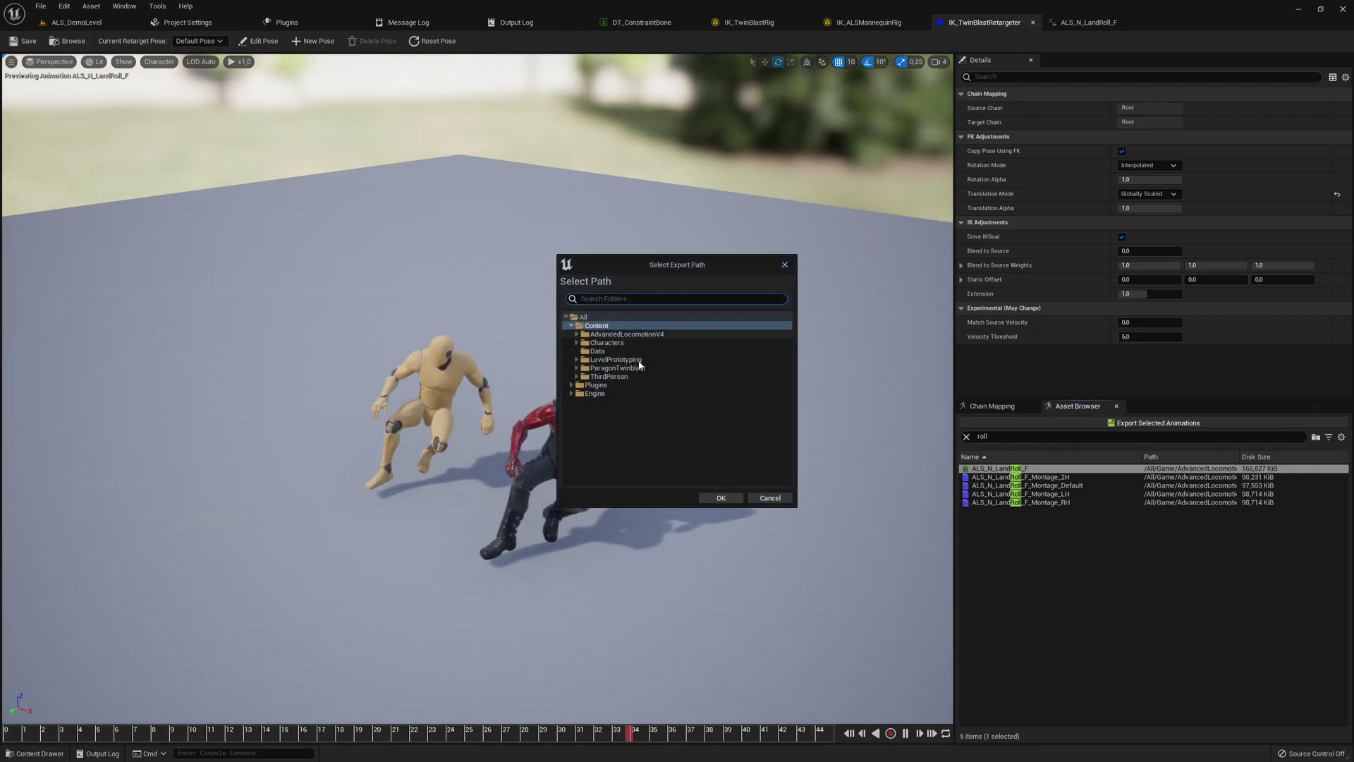
{"action": "left_click", "coordinate": [725, 500]}
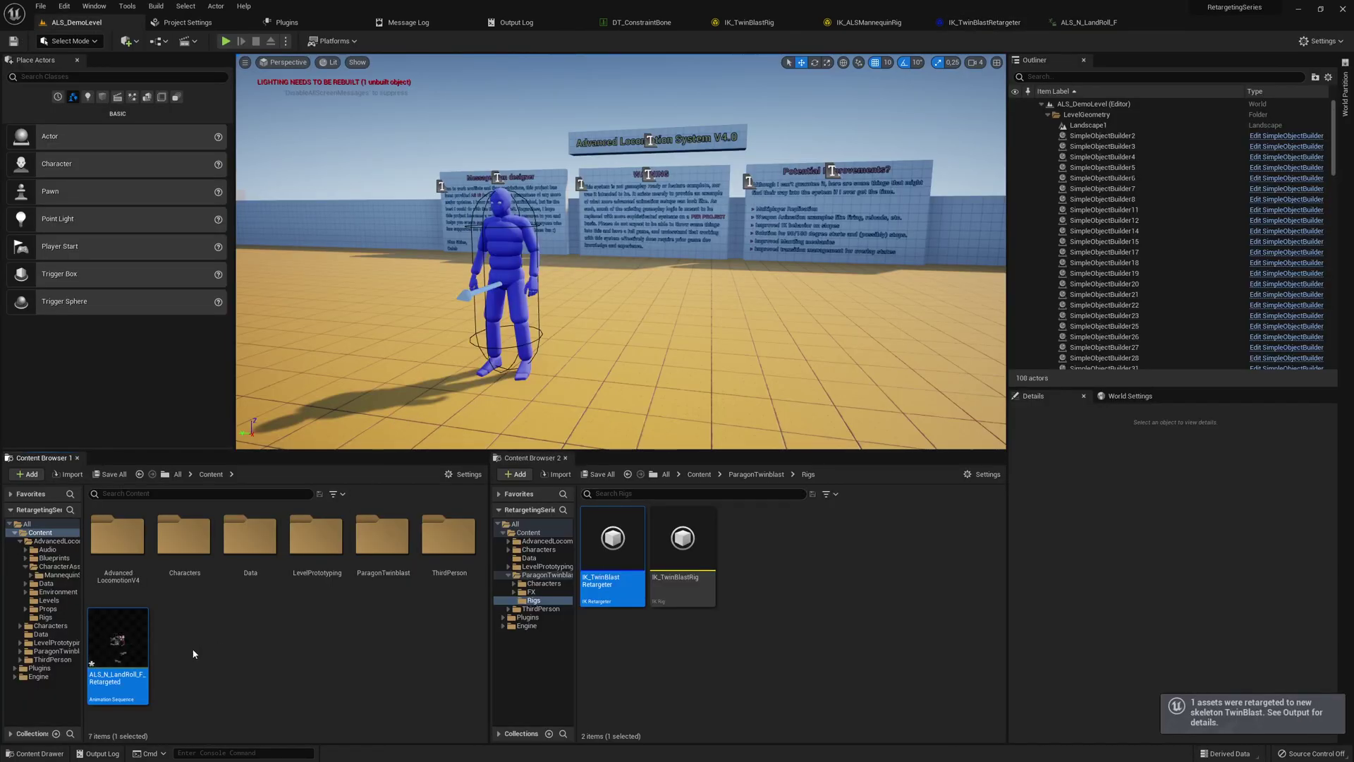
{"action": "double_click", "coordinate": [116, 646]}
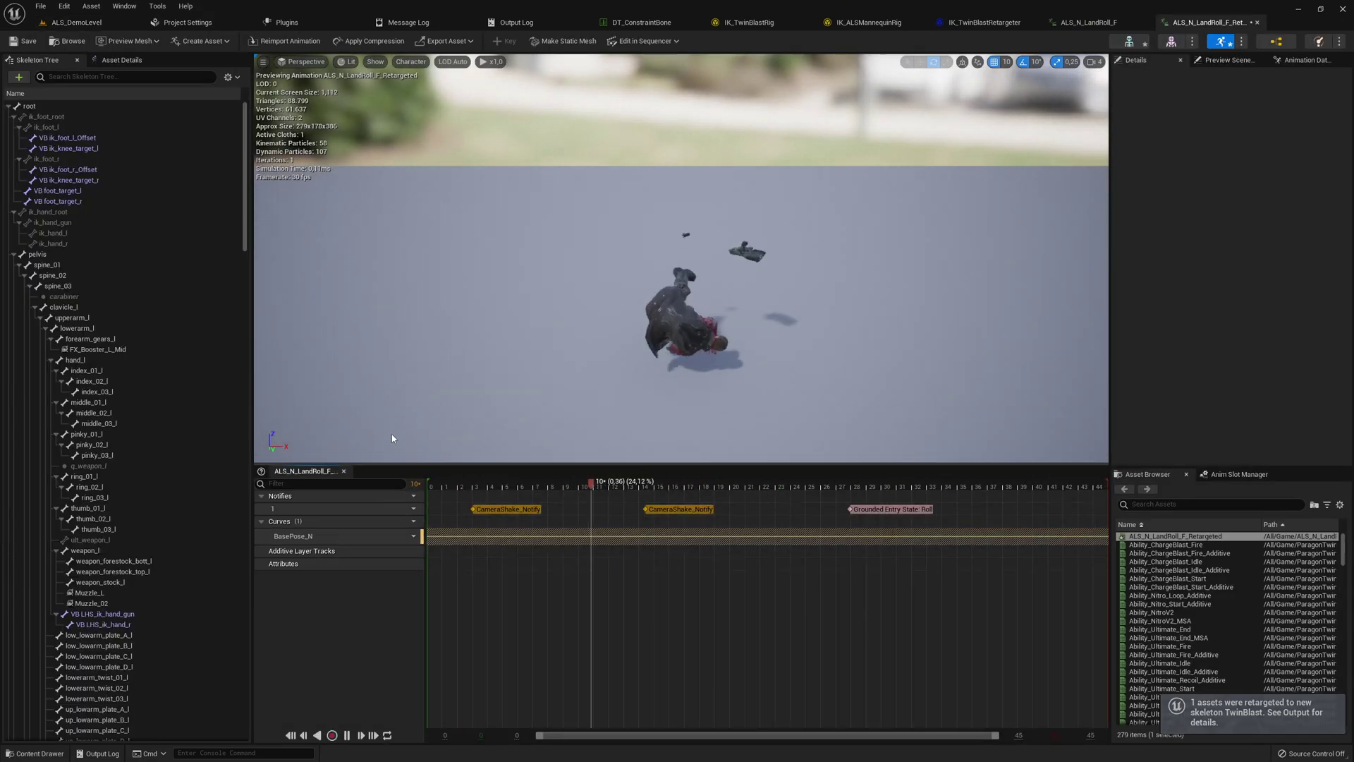
- Toggle EnableRootMotion off and back on for ALS_N_LandRoll_F_Retargeted to verify it
{"action": "left_click", "coordinate": [122, 59]}
{"action": "type", "text": "root"}
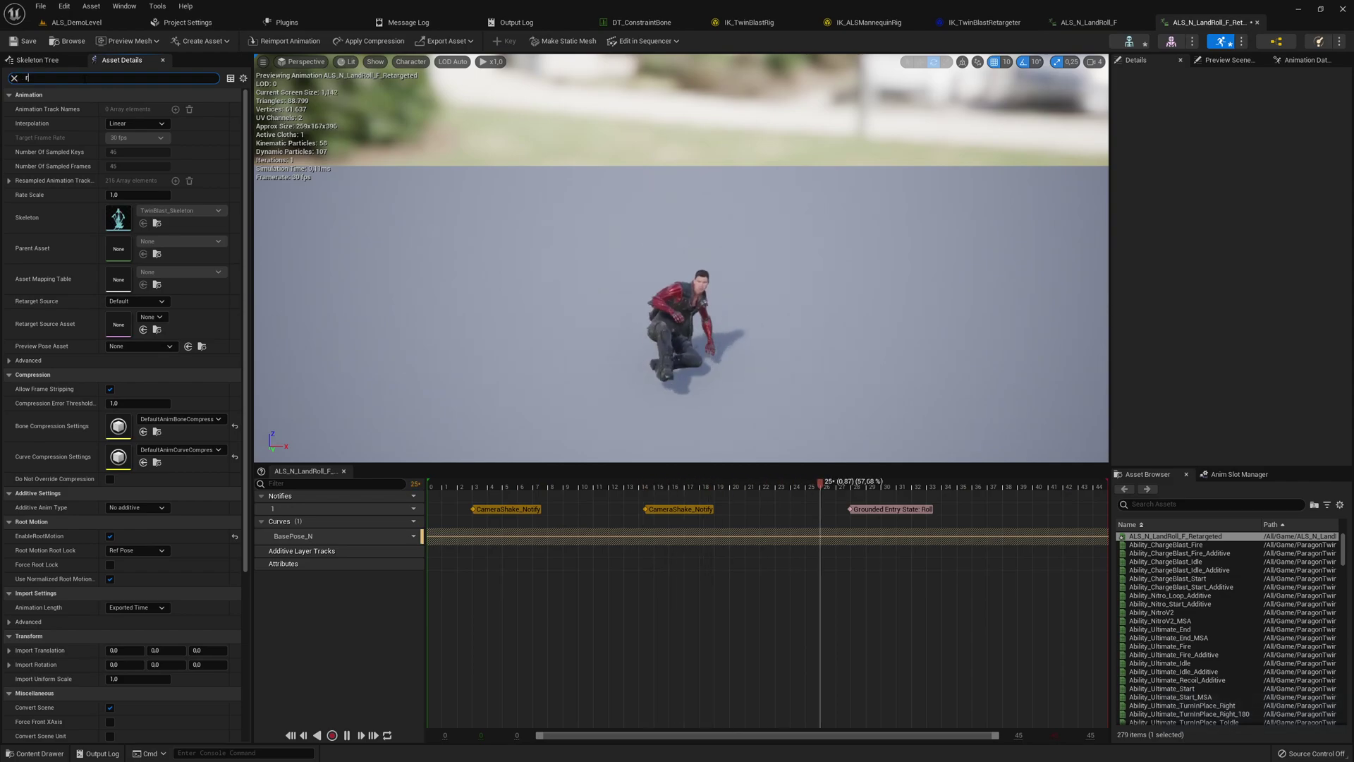
{"action": "left_click", "coordinate": [110, 138]}
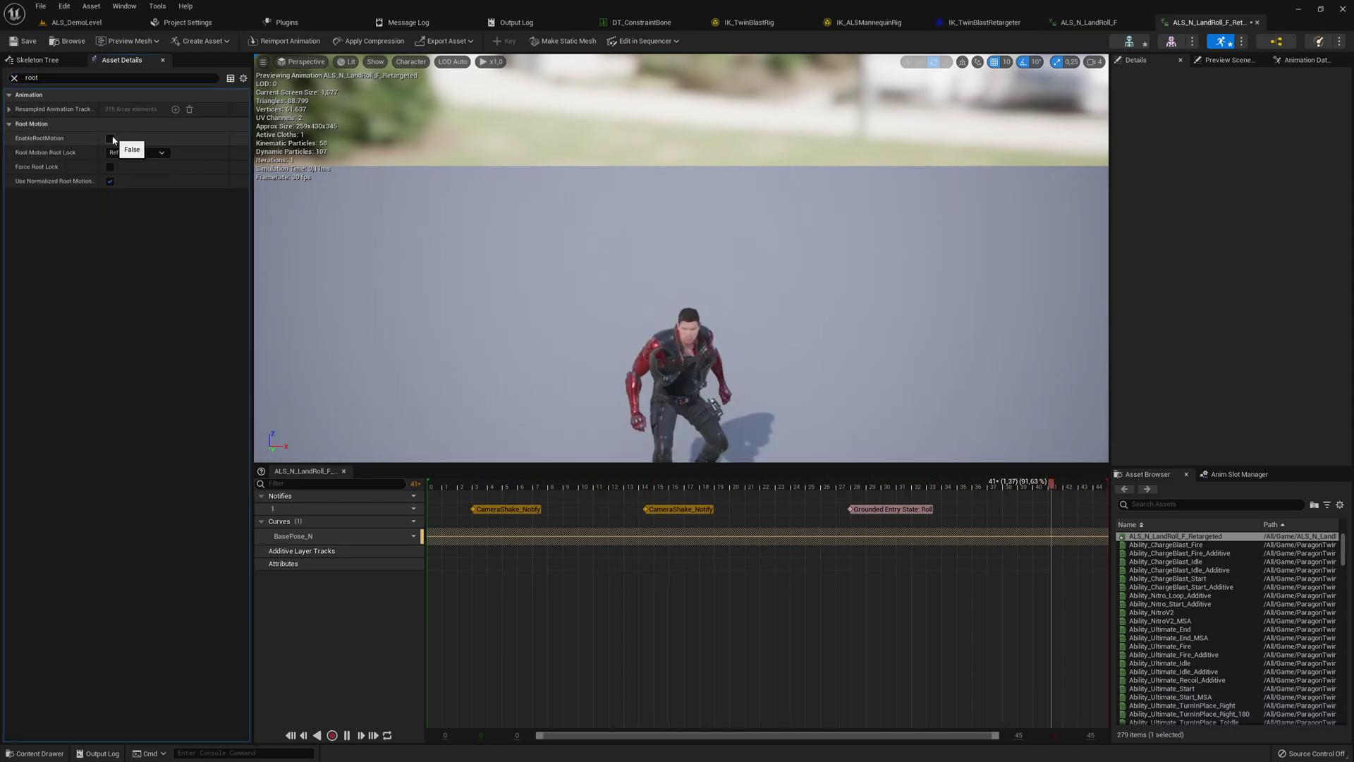
{"action": "left_click_drag", "start_coordinate": [622, 235], "coordinate": [677, 240]}
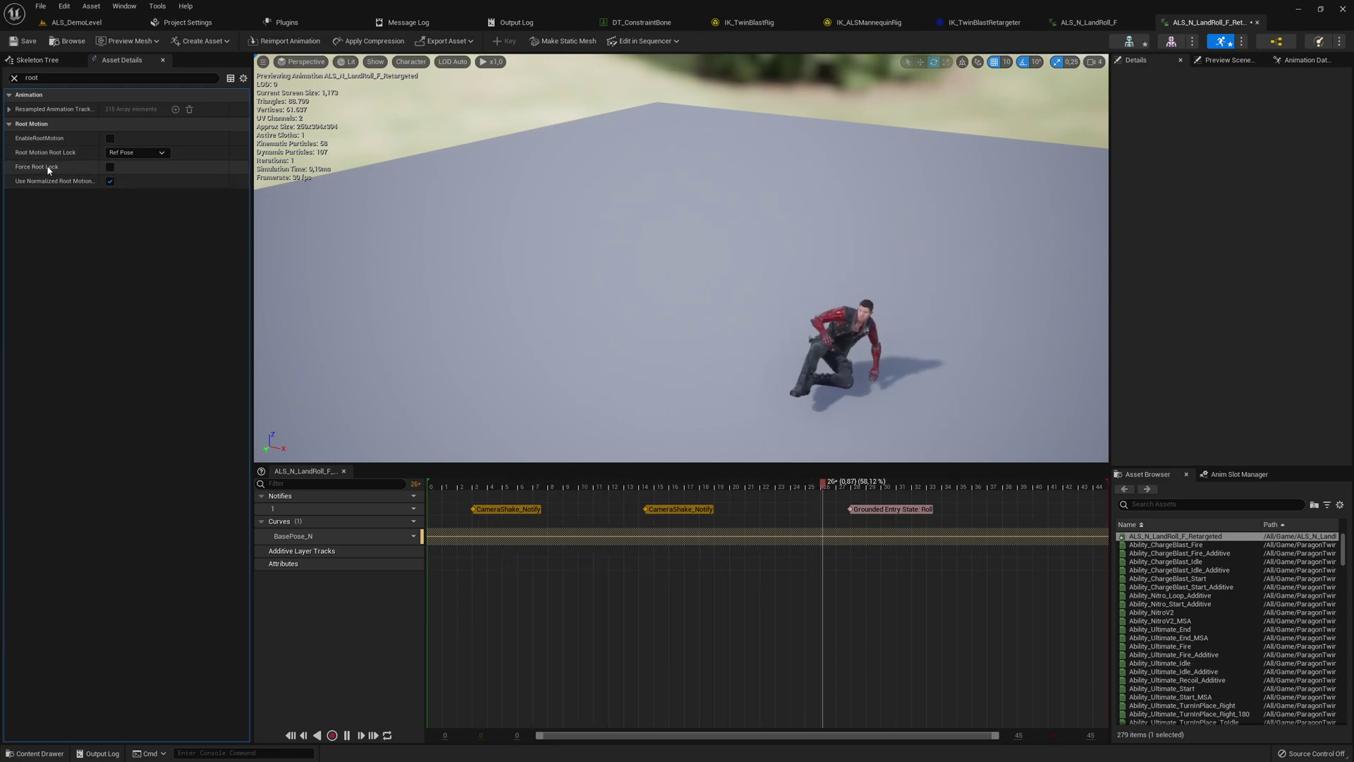
{"action": "left_click", "coordinate": [110, 137]}
- Check ALS_N_Mantle_1m_LH, then open ALS_CLF_GetUp_Back to review its root motion settings
{"action": "left_click", "coordinate": [77, 22]}
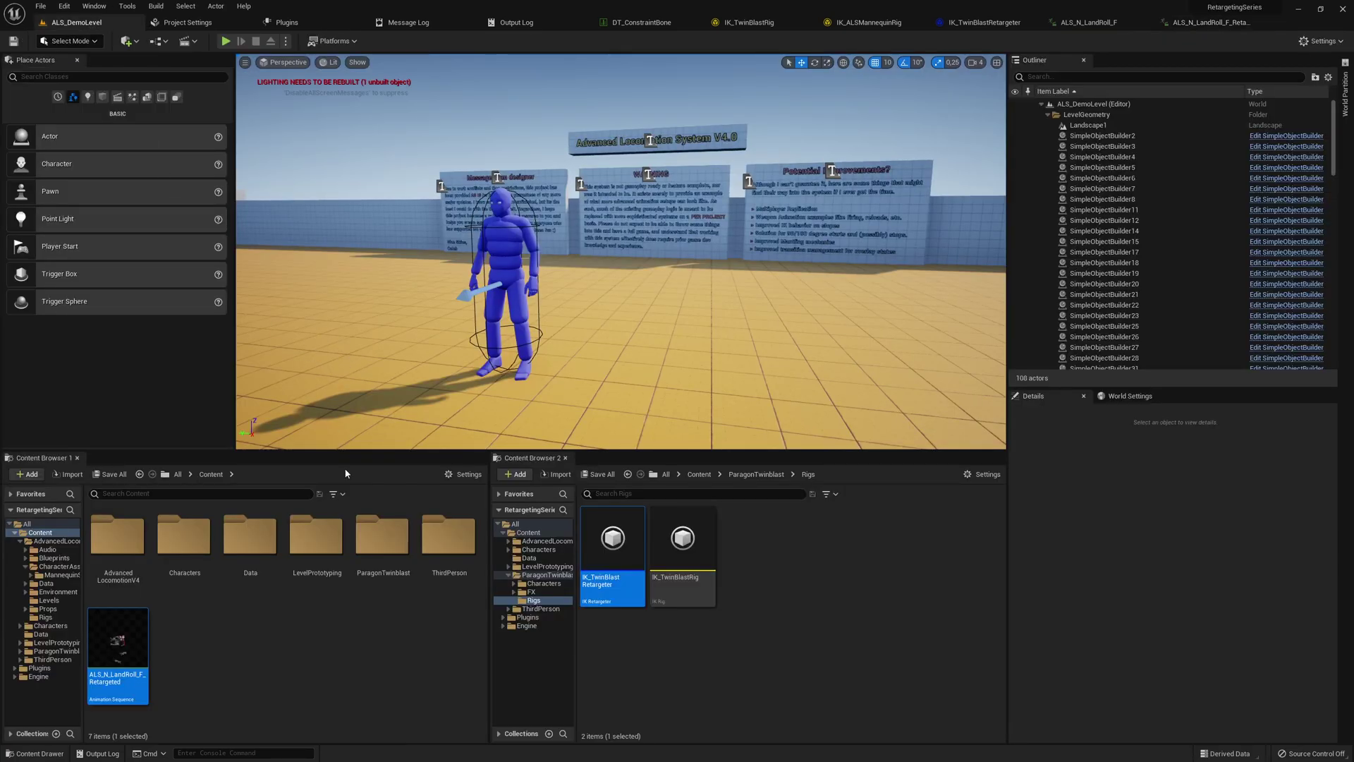
{"action": "key", "text": "alt+Left"}
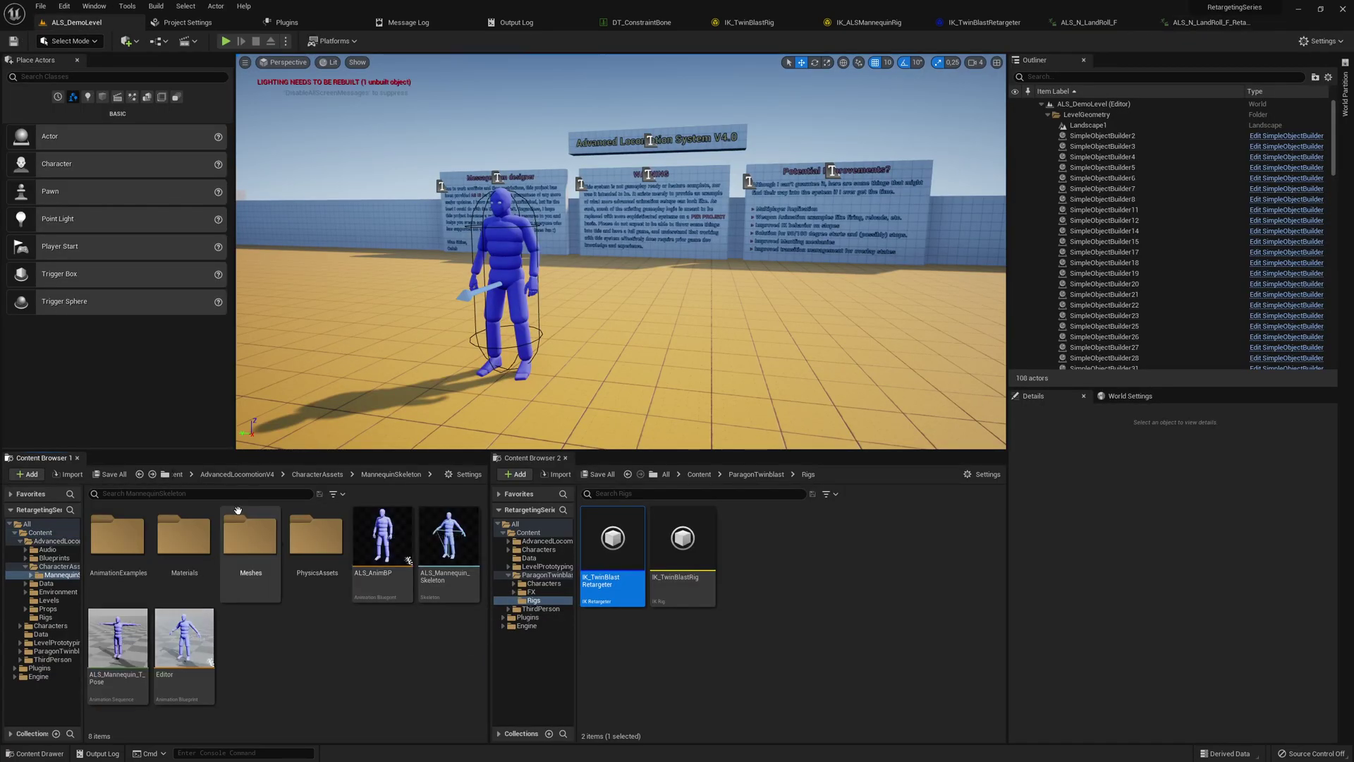
{"action": "type", "text": "ll"}
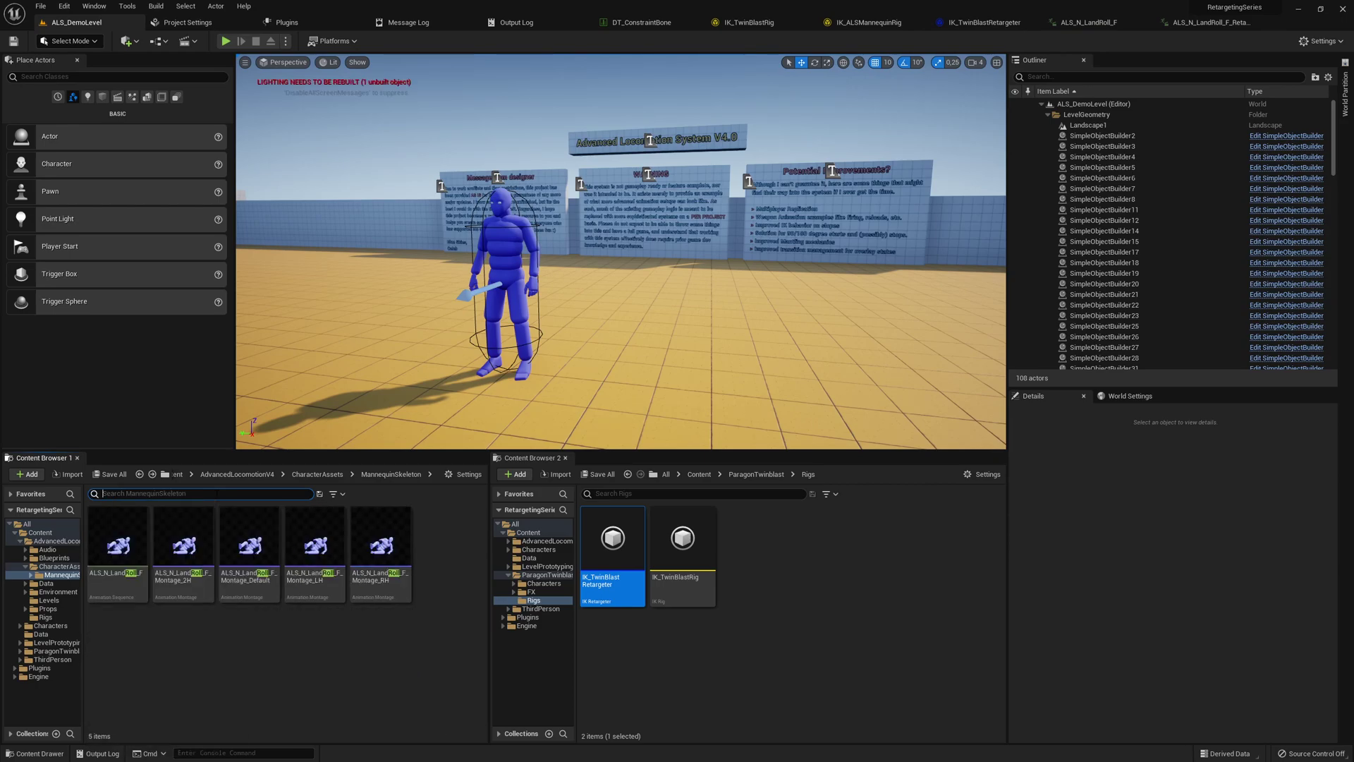
{"action": "type", "text": "tl"}
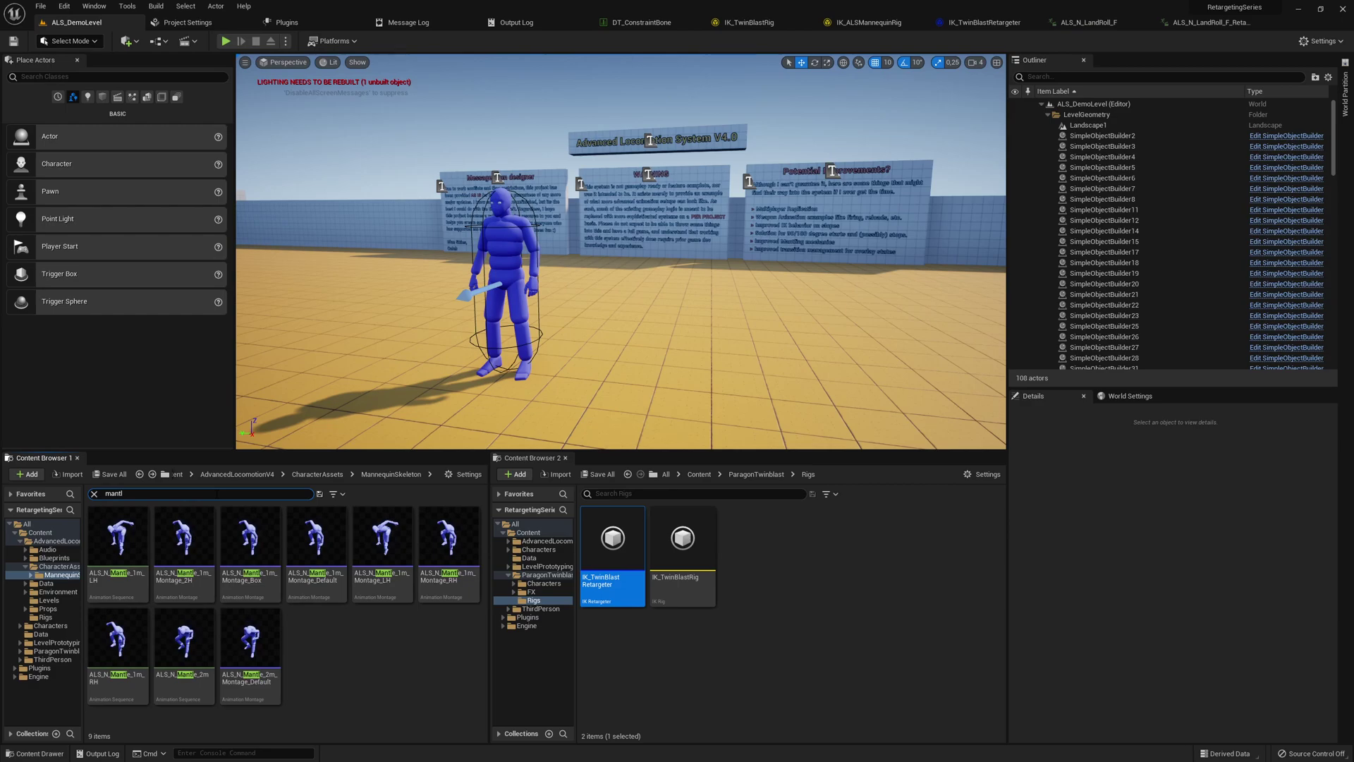
{"action": "double_click", "coordinate": [119, 540]}
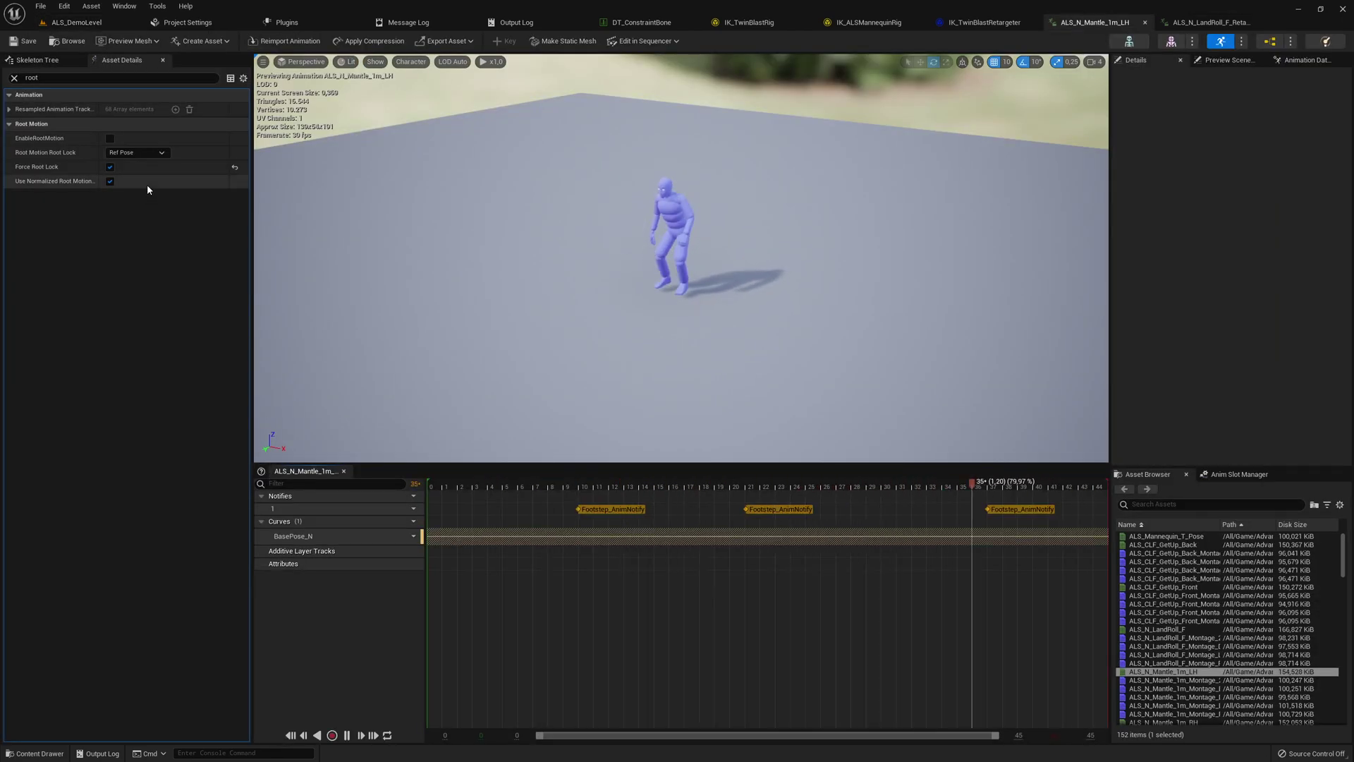
{"action": "left_click", "coordinate": [89, 28]}
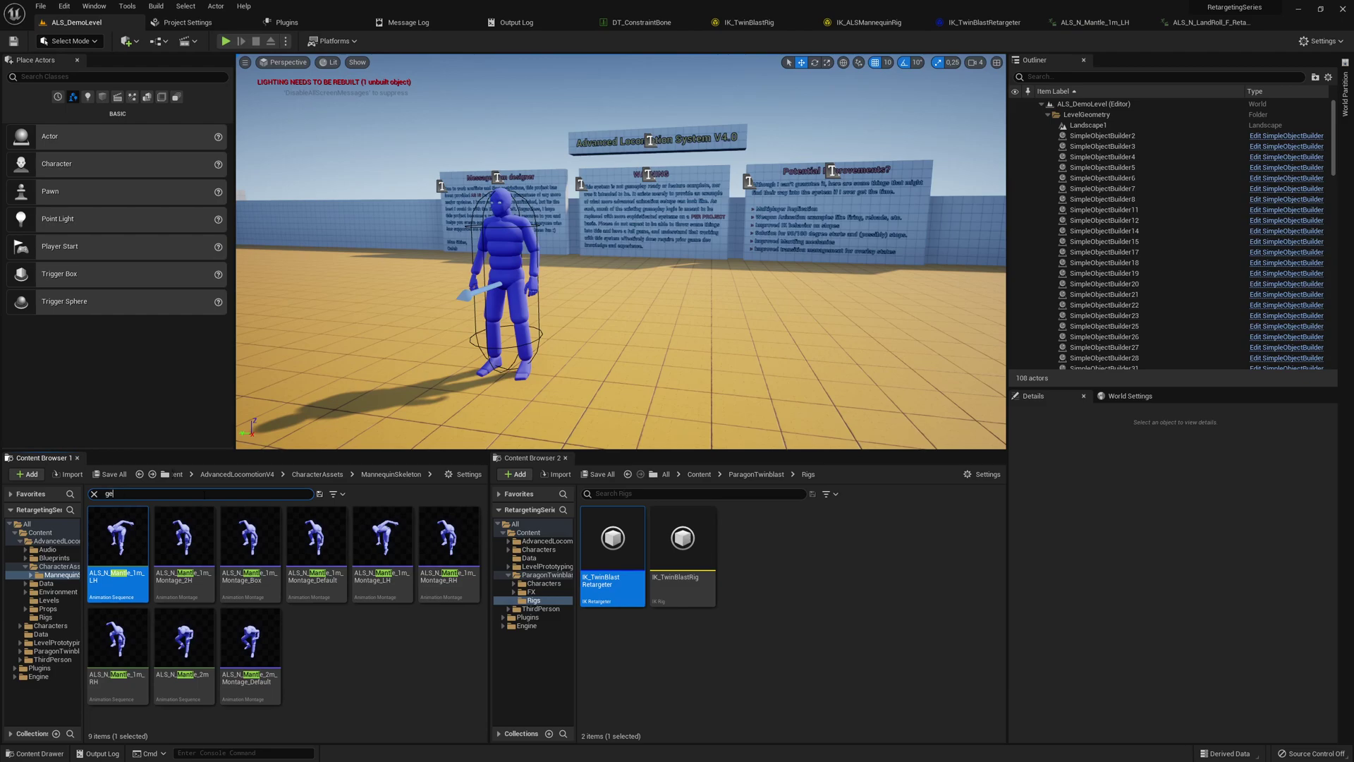
{"action": "double_click", "coordinate": [122, 539]}
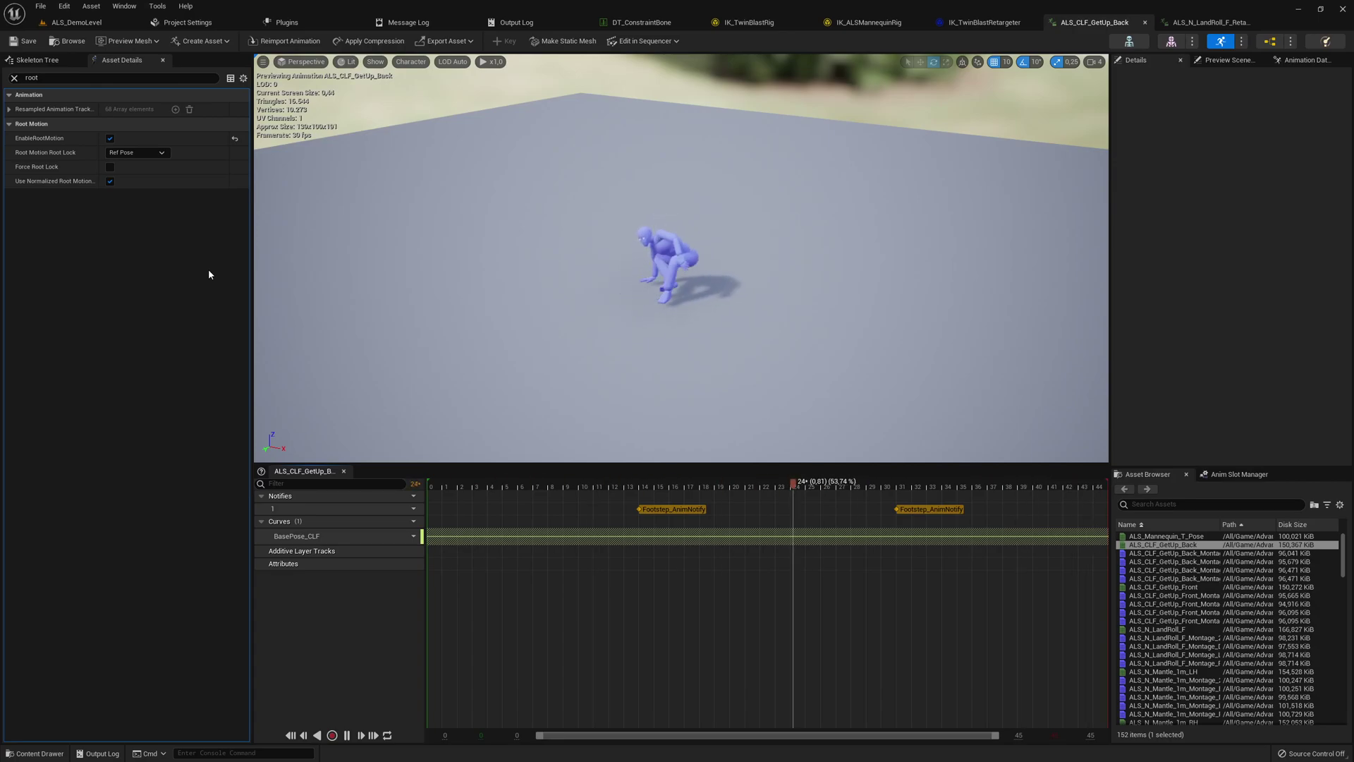
- Filter CharacterAssets to Animation Sequences, select all 125 and bring up their Asset Actions
{"action": "left_click", "coordinate": [79, 23]}
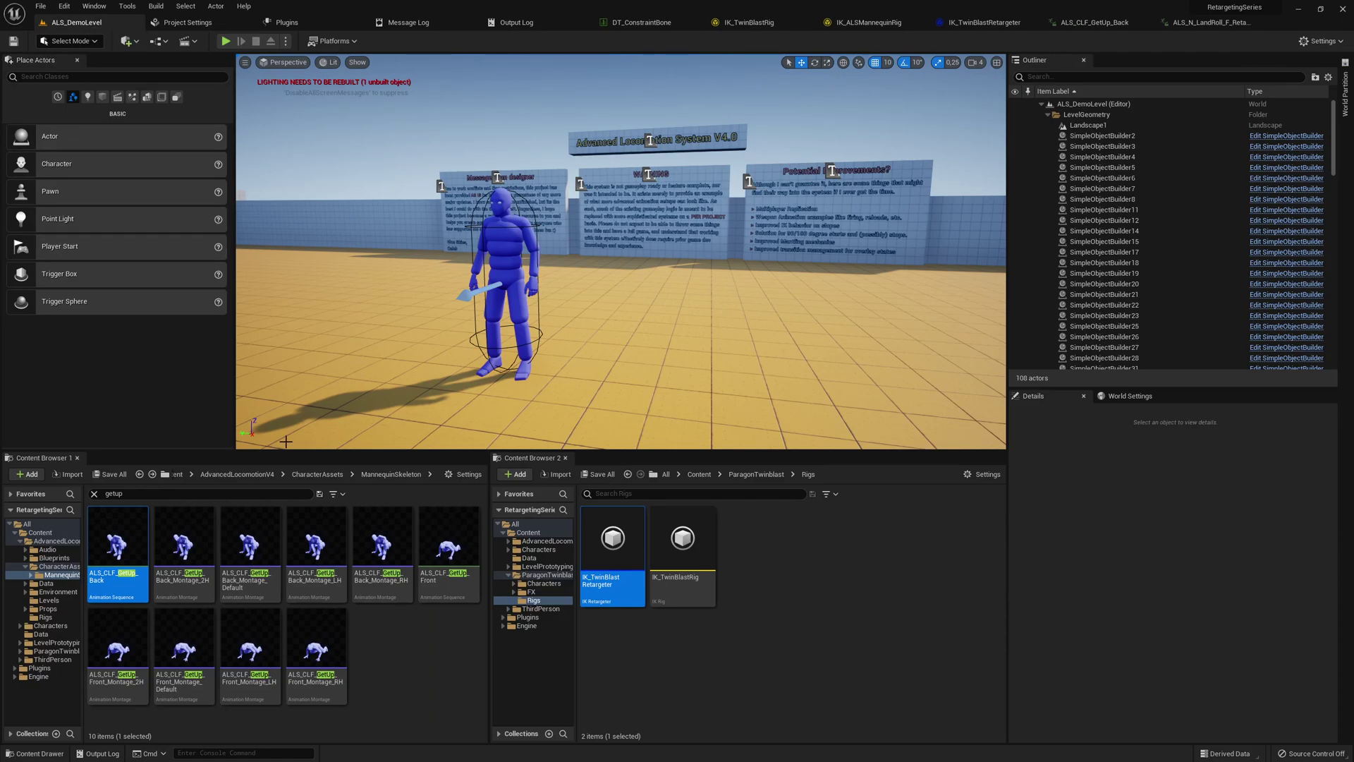
{"action": "left_click", "coordinate": [315, 472]}
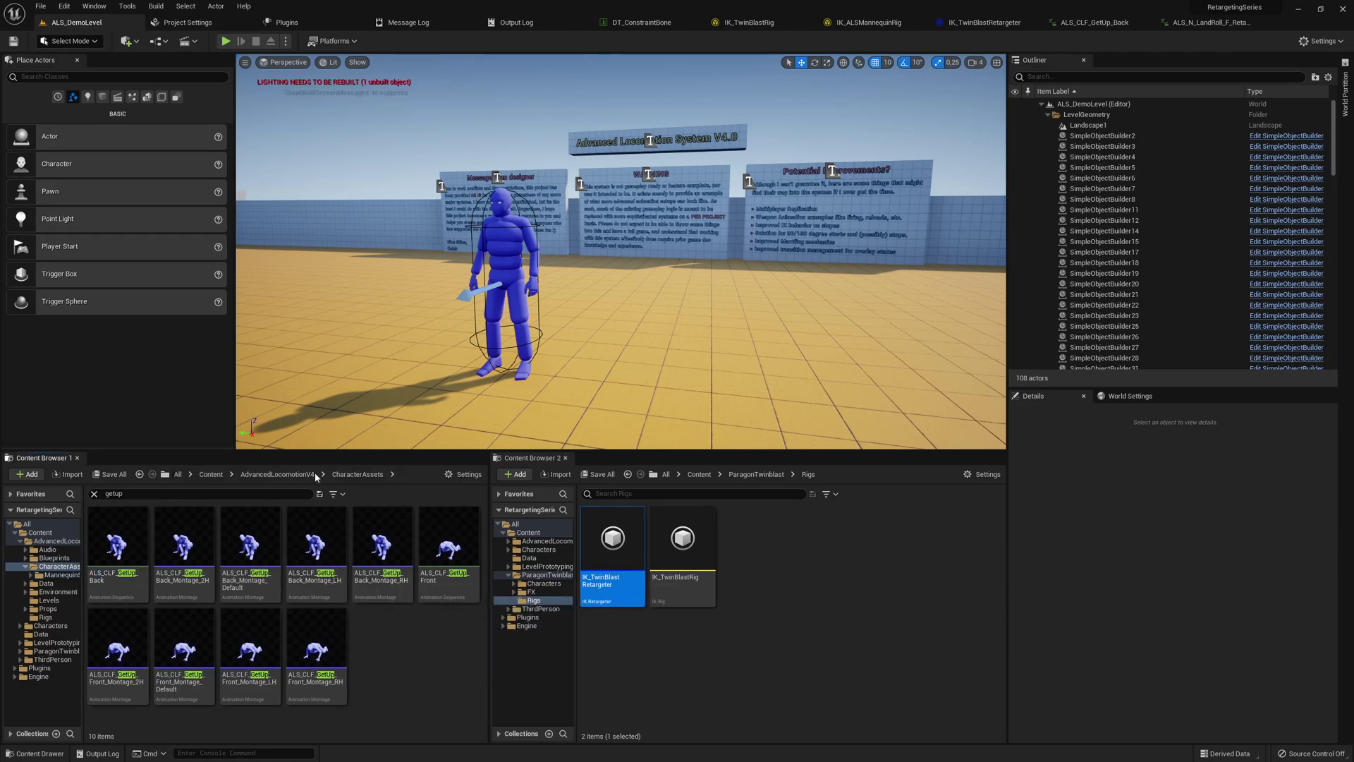
{"action": "left_click", "coordinate": [345, 493]}
{"action": "mouse_move", "coordinate": [376, 280]}
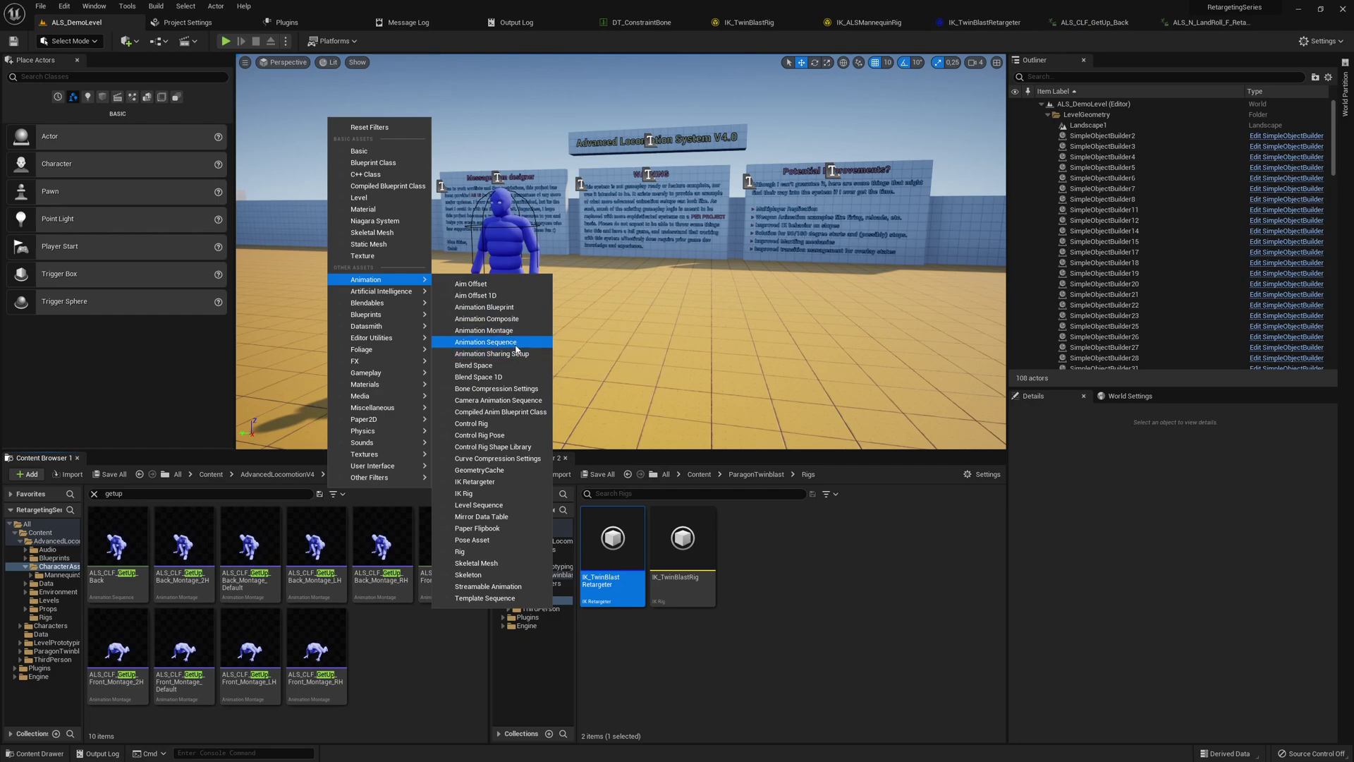
{"action": "left_click", "coordinate": [516, 349]}
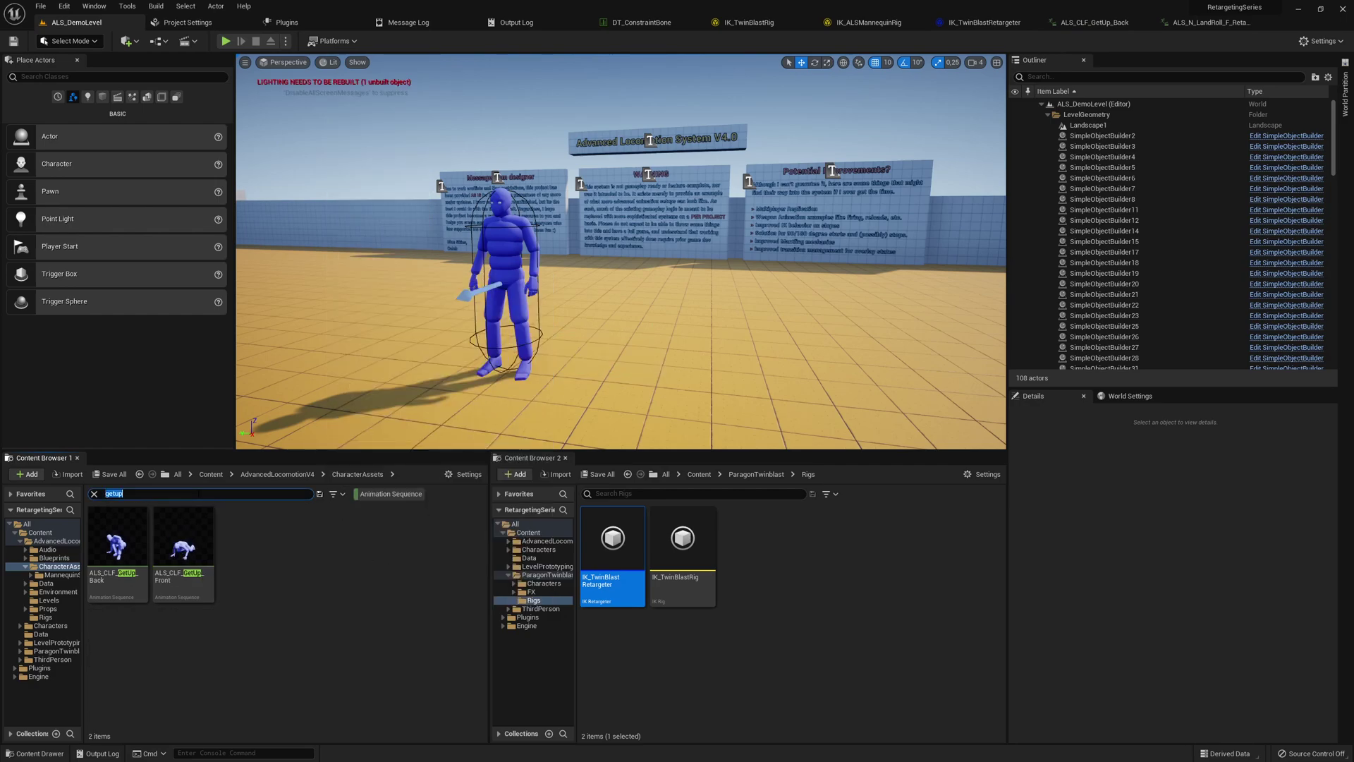
{"action": "key", "text": "BackSpace"}
{"action": "key", "text": "ctrl+a"}
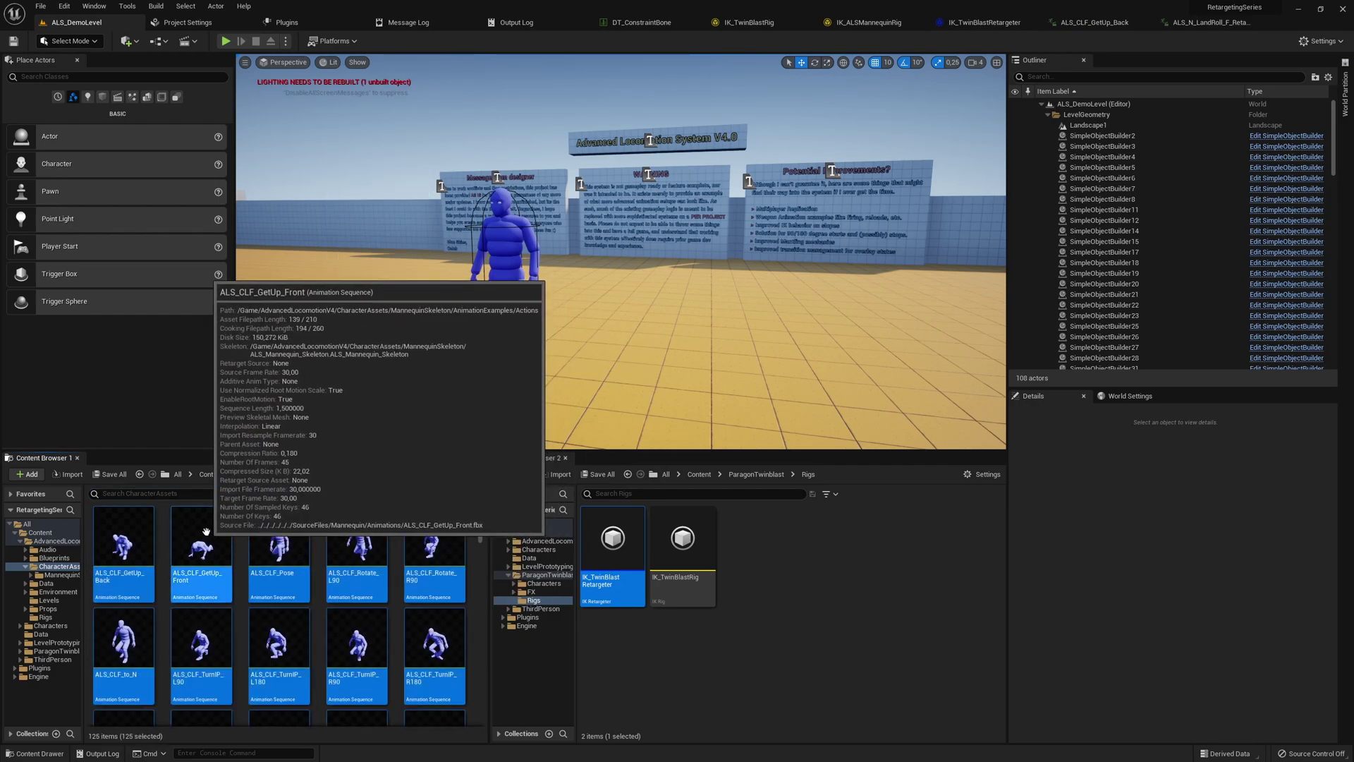
{"action": "right_click", "coordinate": [205, 532]}
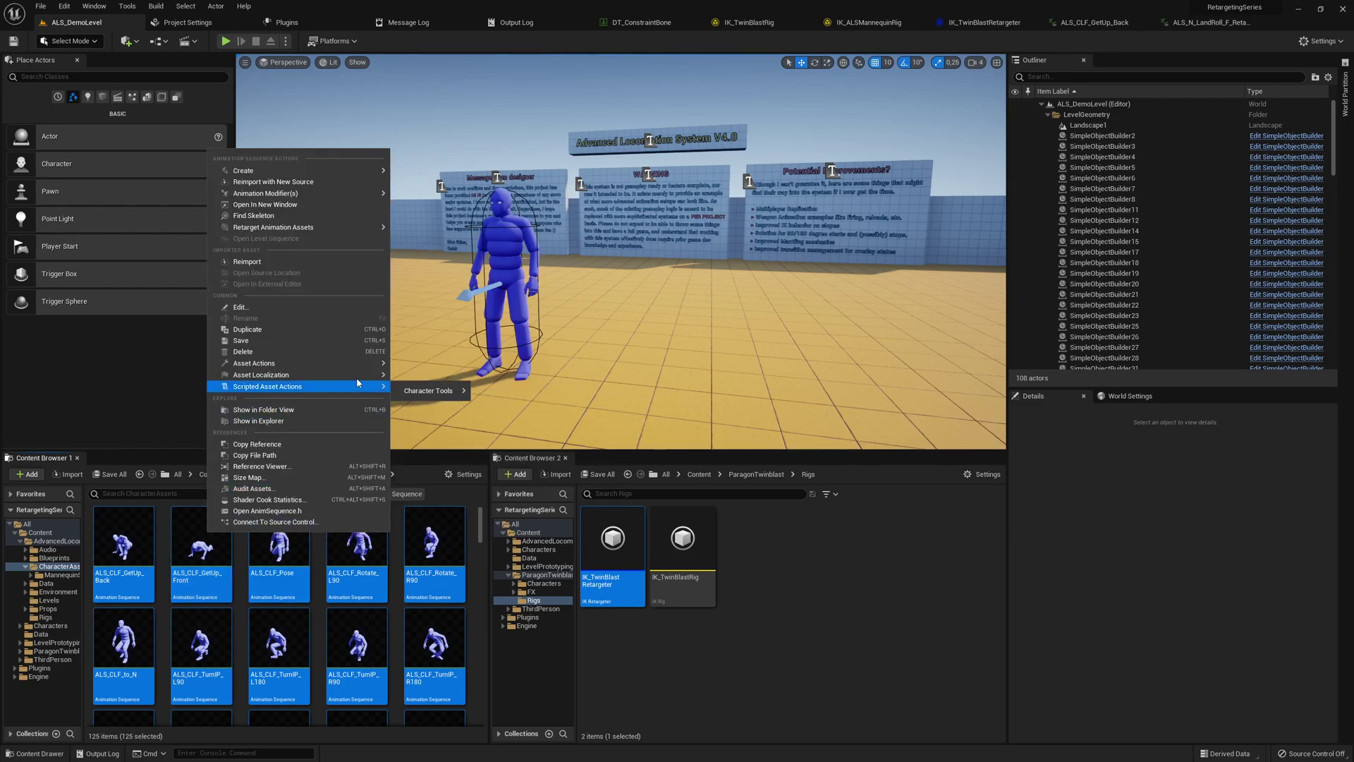
{"action": "mouse_move", "coordinate": [296, 363]}
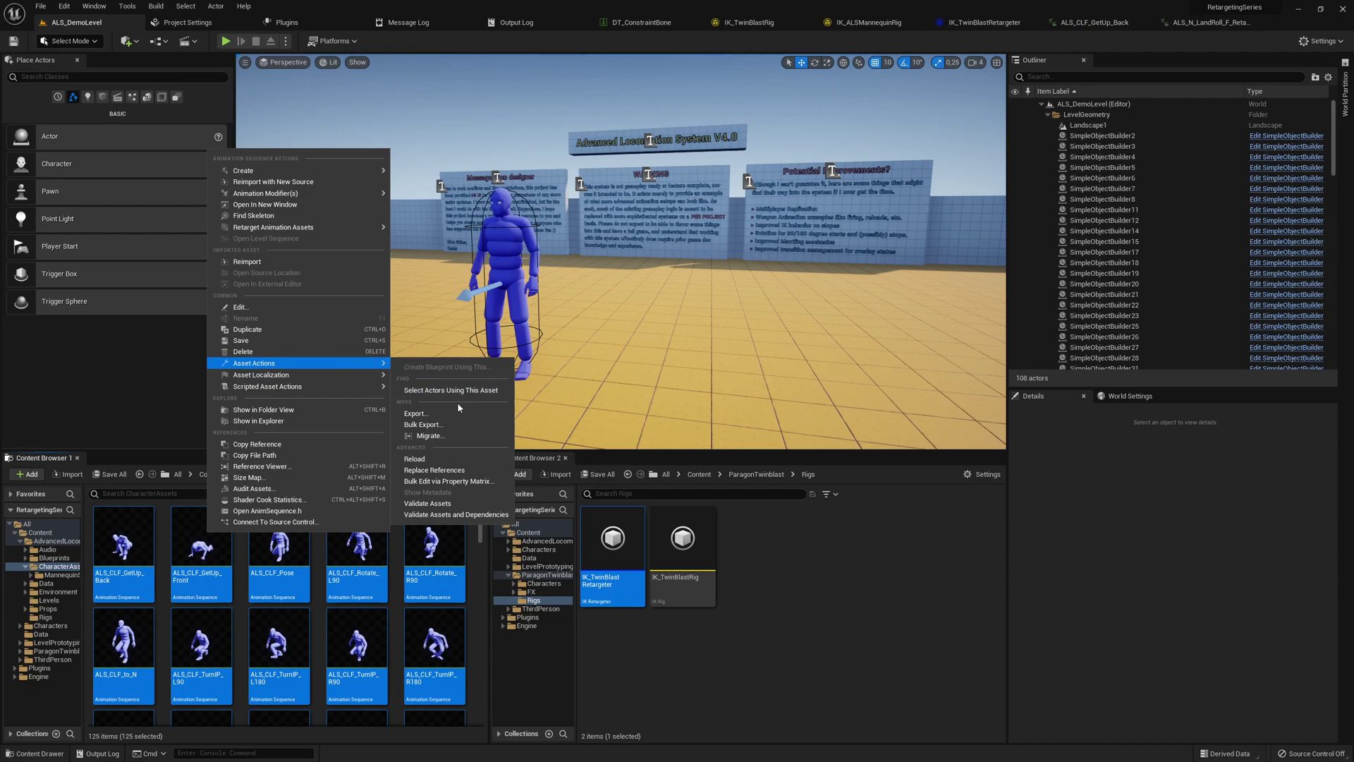
- Bulk-edit the 125 selected animations in the Property Matrix, sorted by EnableRootMotion
{"action": "left_click", "coordinate": [479, 478]}
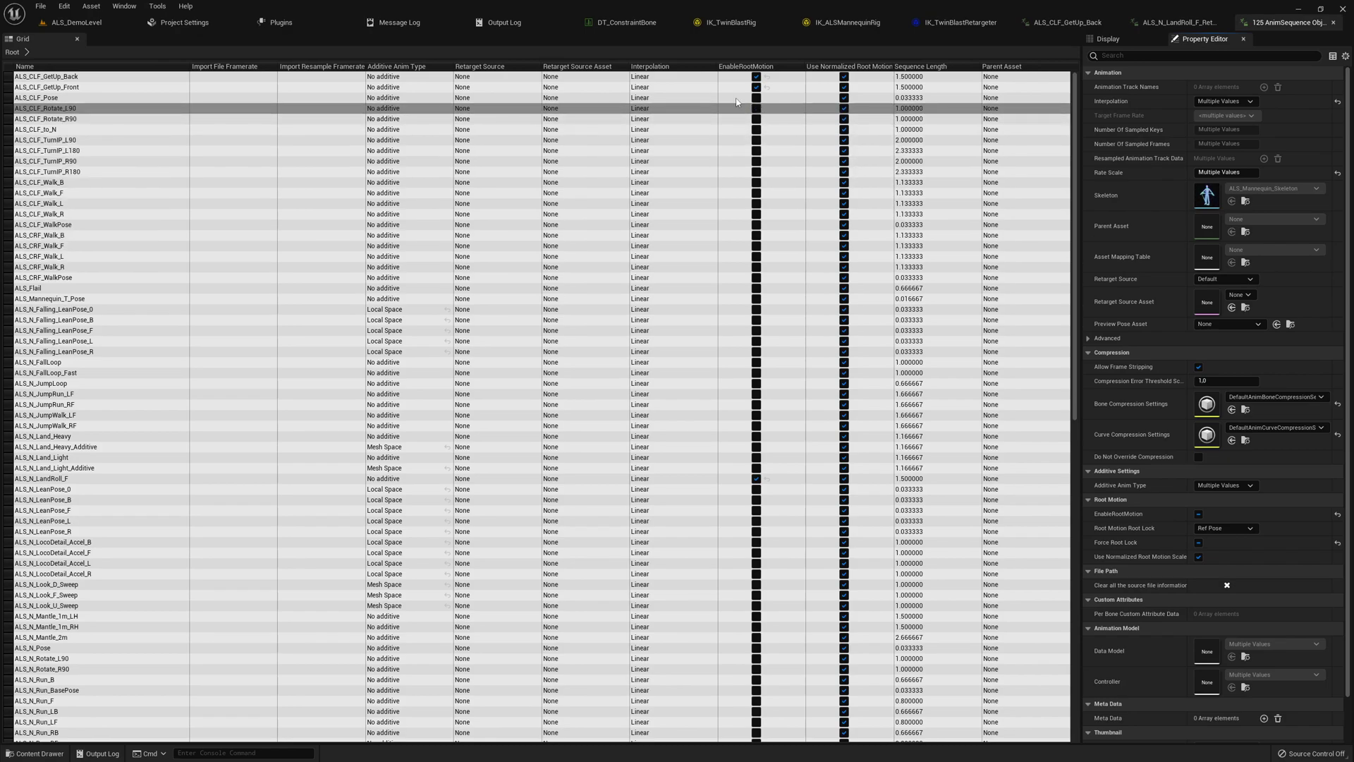
{"action": "left_click", "coordinate": [756, 69]}
{"action": "scroll", "coordinate": [768, 258], "scroll_direction": "down", "scroll_amount": 5}
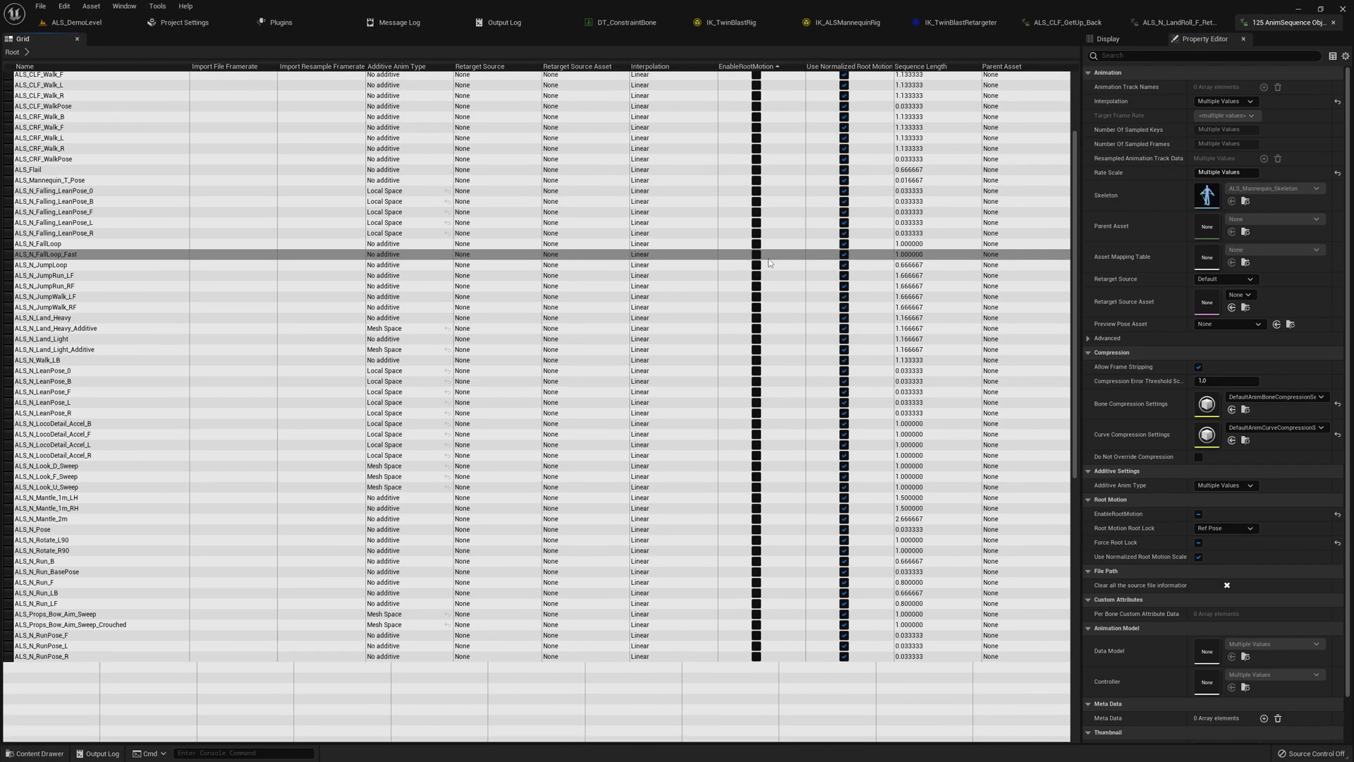
{"action": "scroll", "coordinate": [773, 262], "scroll_direction": "down", "scroll_amount": 5}
{"action": "scroll", "coordinate": [772, 262], "scroll_direction": "down", "scroll_amount": 5}
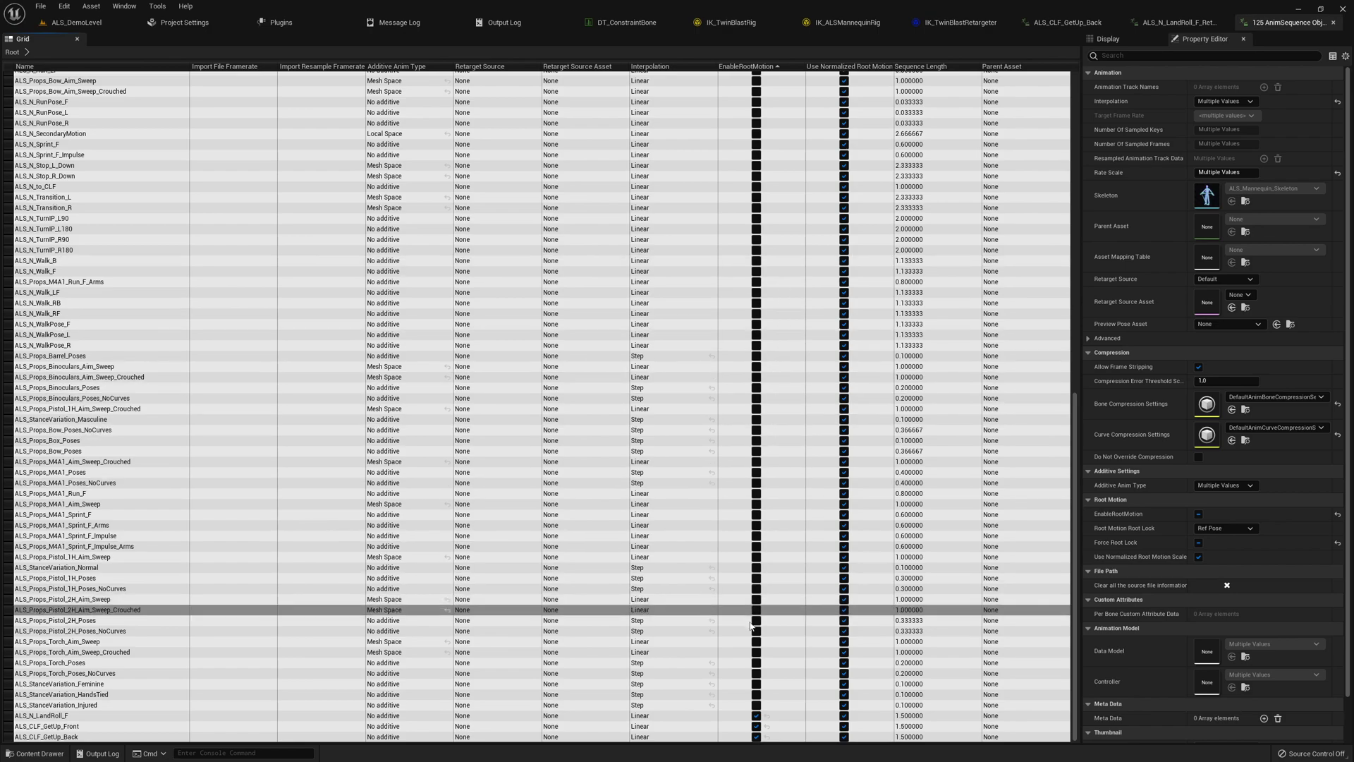
- Inspect the ALS_N_LandRoll_F and ALS_CLF_GetUp_Back rows, then return to ALS_DemoLevel
{"action": "left_click", "coordinate": [671, 716]}
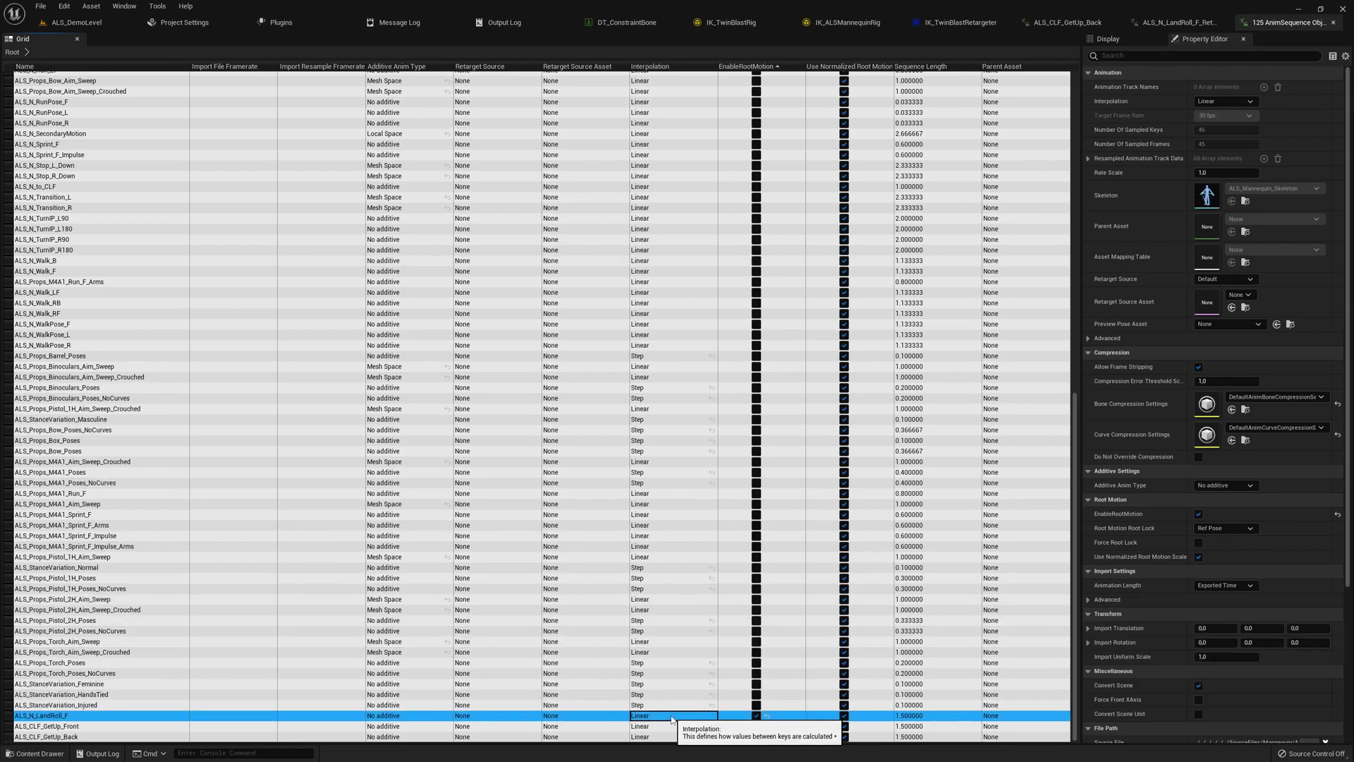
{"action": "key", "text": "Down"}
{"action": "key", "text": "Down"}
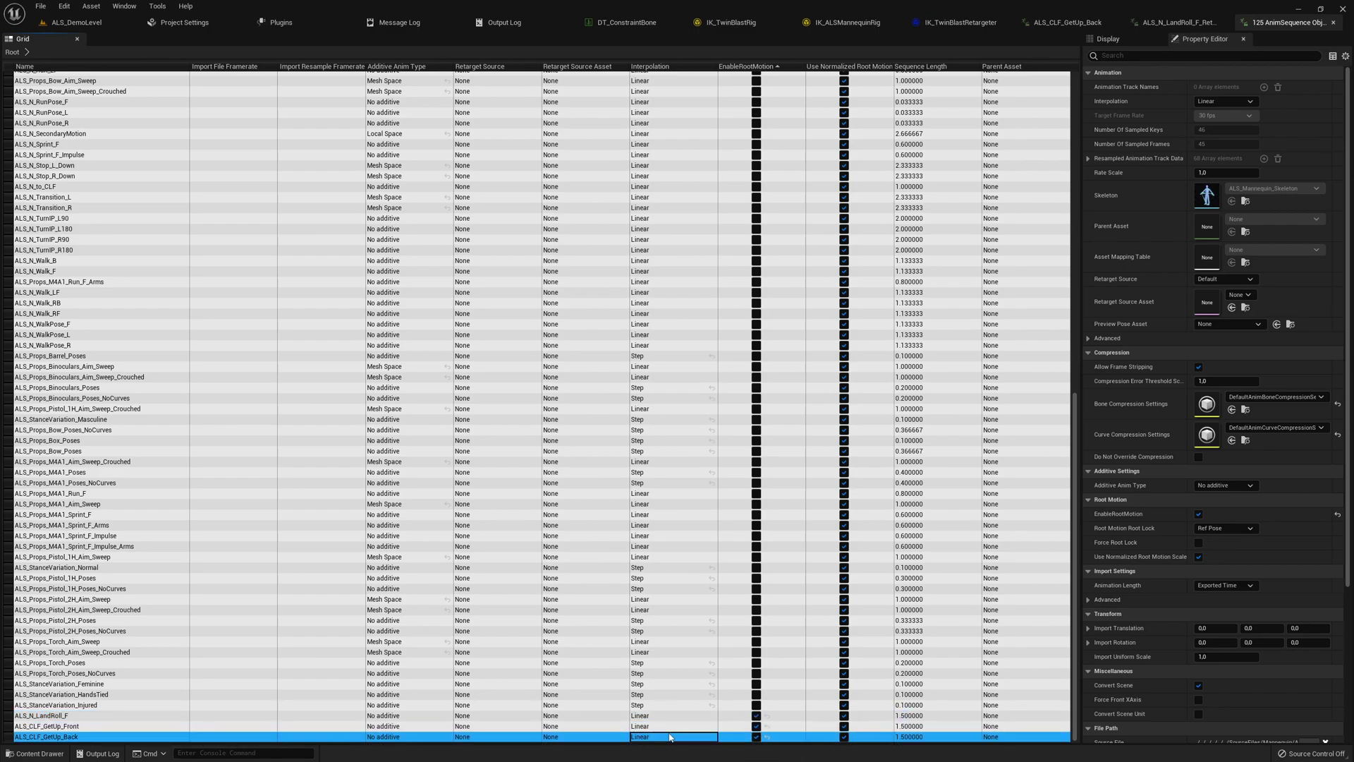
{"action": "left_click", "coordinate": [79, 21]}
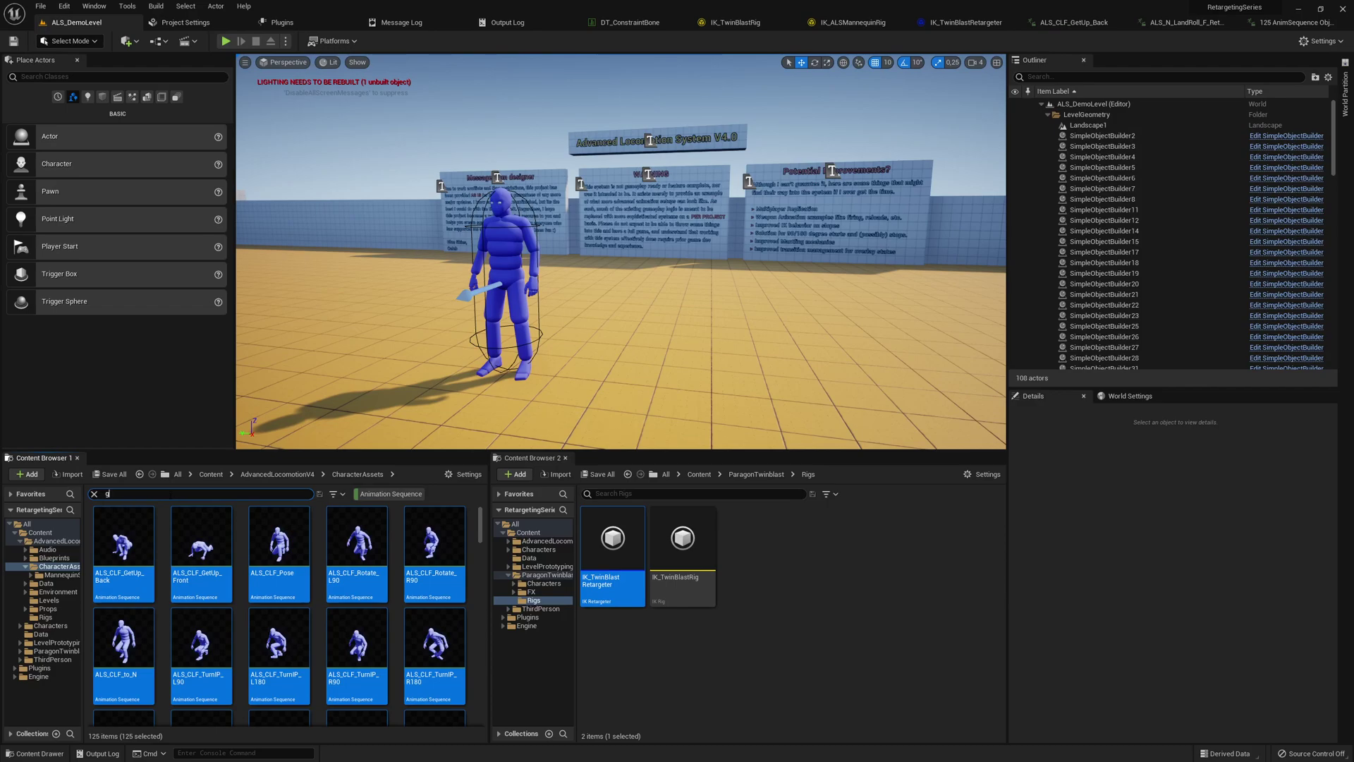
{"action": "type", "text": "etup"}
- Search 'getup' and review ALS_CLF_GetUp_Front and ALS_CLF_GetUp_Back in turn
{"action": "key", "text": "Return"}
{"action": "left_click", "coordinate": [263, 539]}
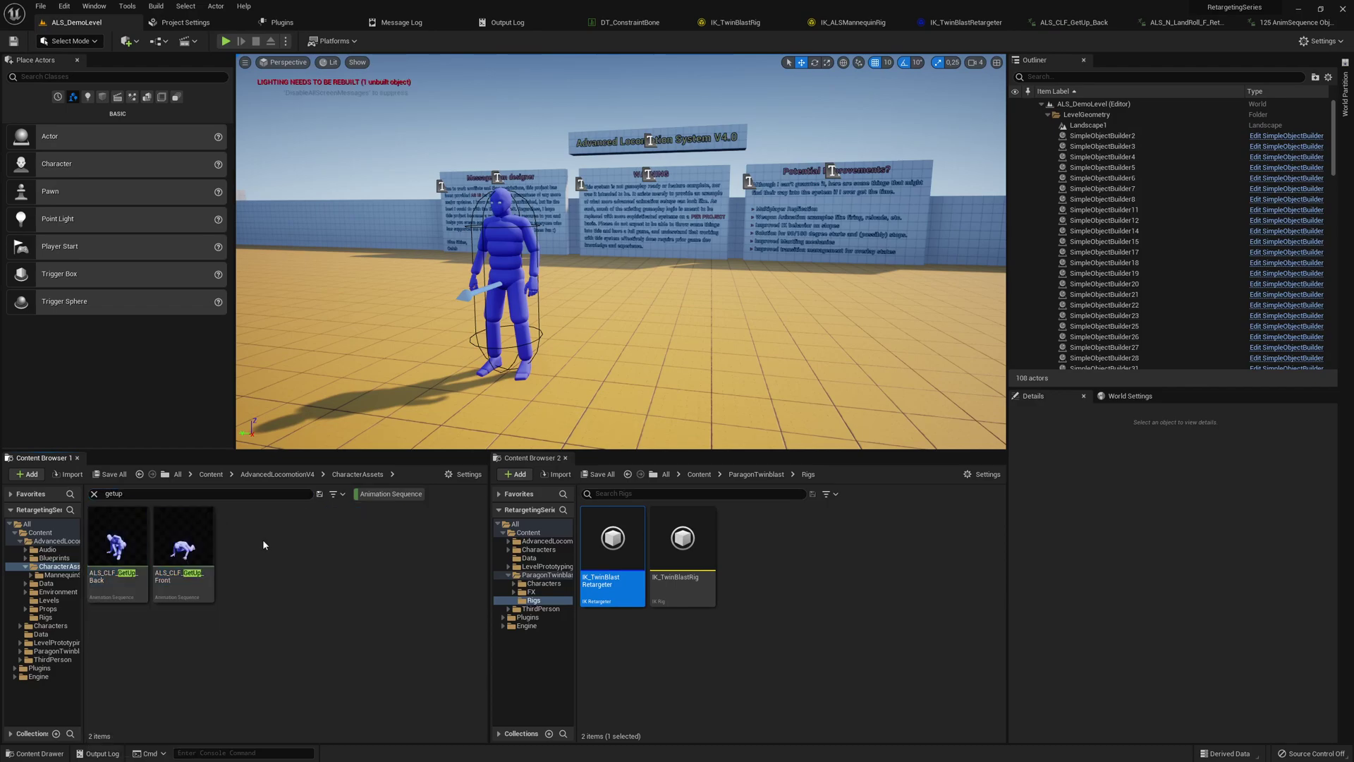
{"action": "double_click", "coordinate": [206, 521]}
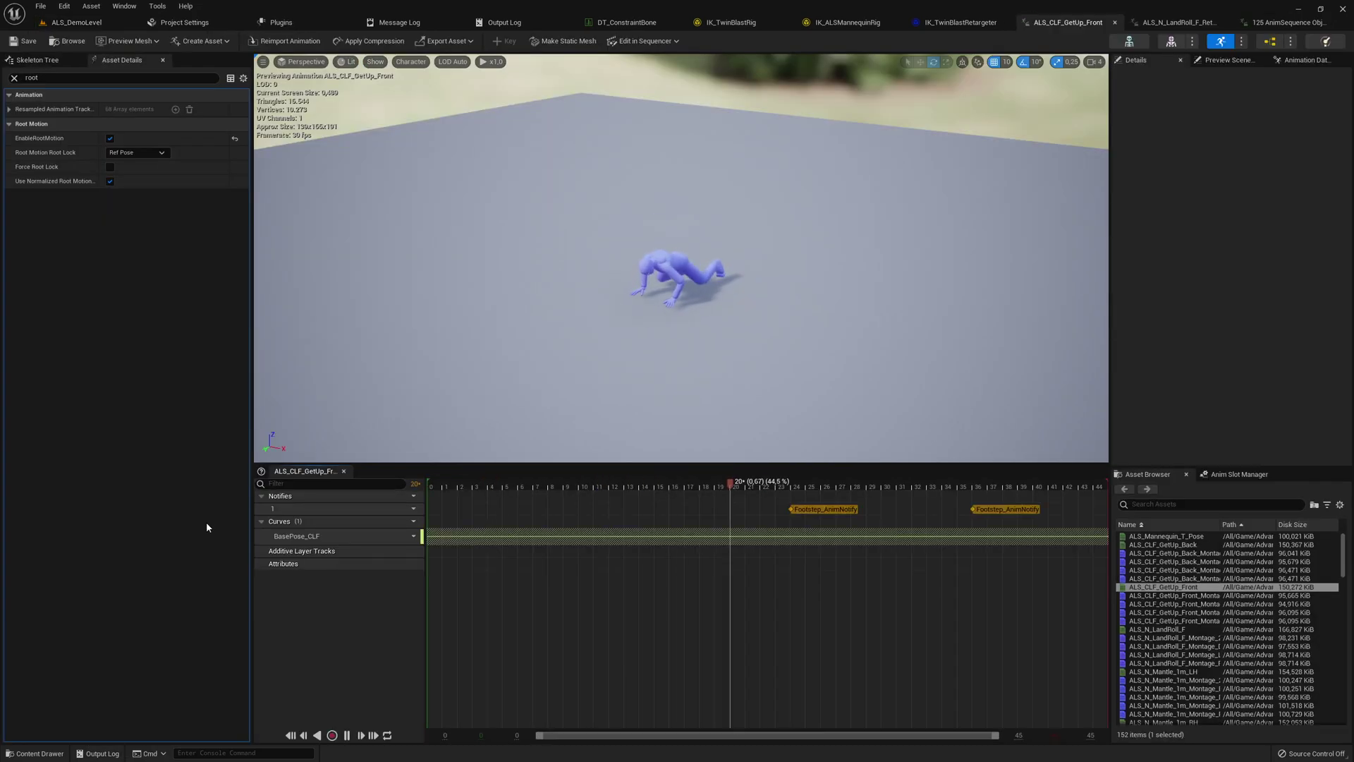
{"action": "left_click", "coordinate": [79, 24]}
{"action": "double_click", "coordinate": [122, 551]}
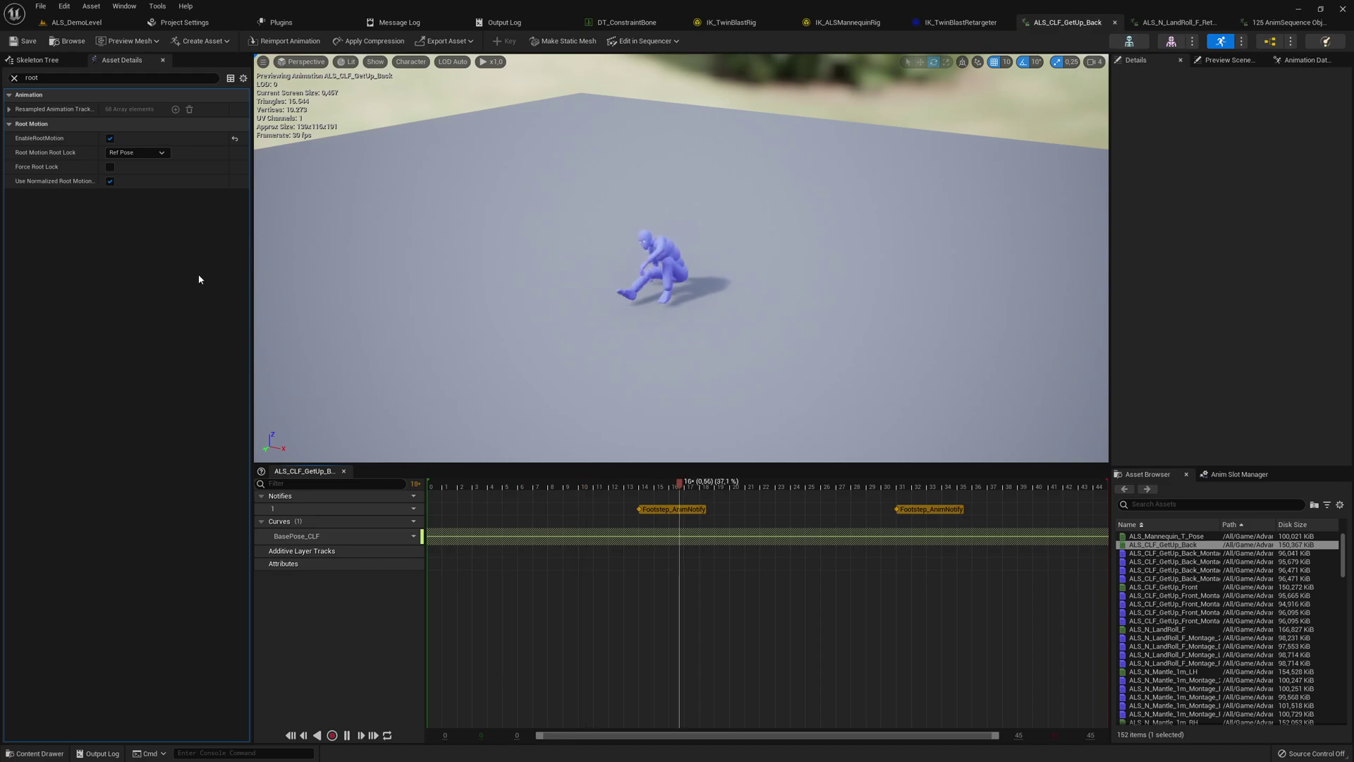
{"action": "left_click", "coordinate": [76, 22]}
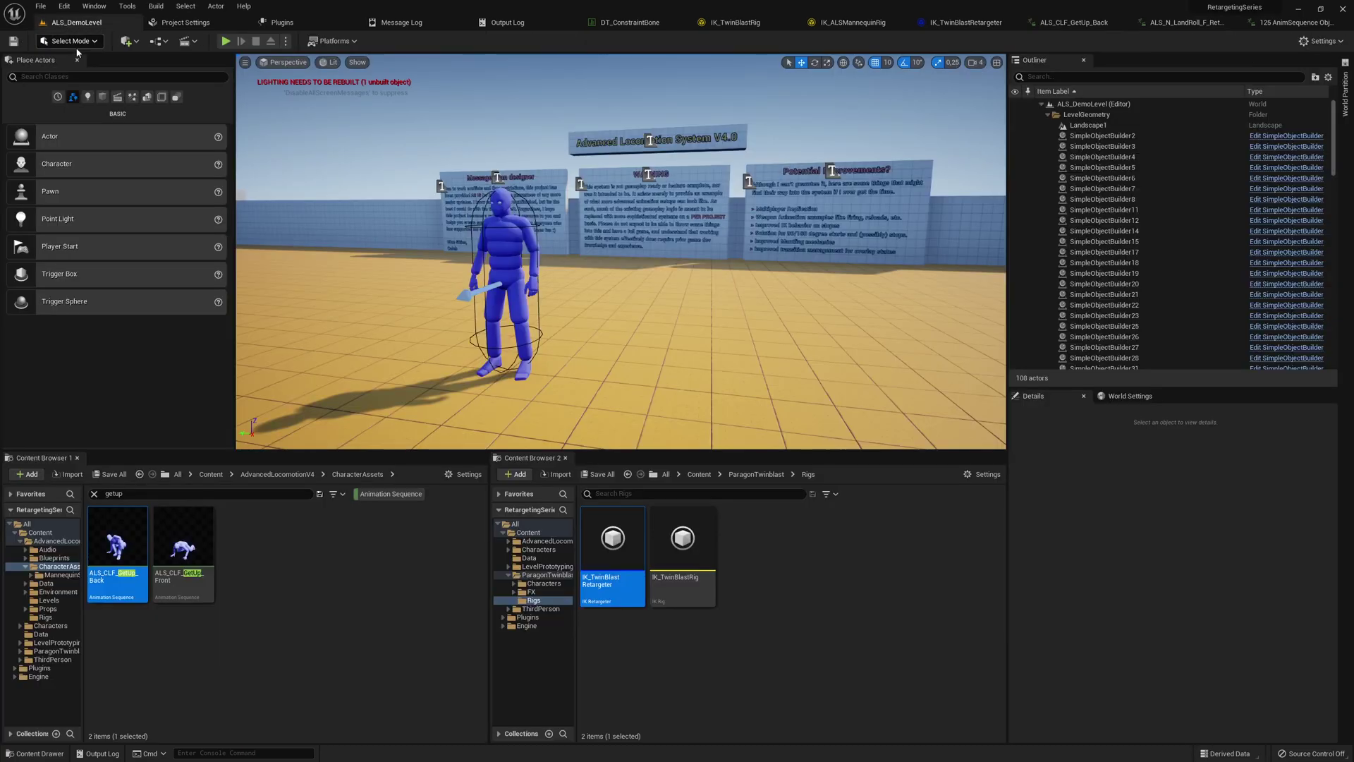
- Toggle EnableRootMotion off and back on for ALS_CLF_GetUp_Back, leaving it enabled
{"action": "double_click", "coordinate": [116, 551]}
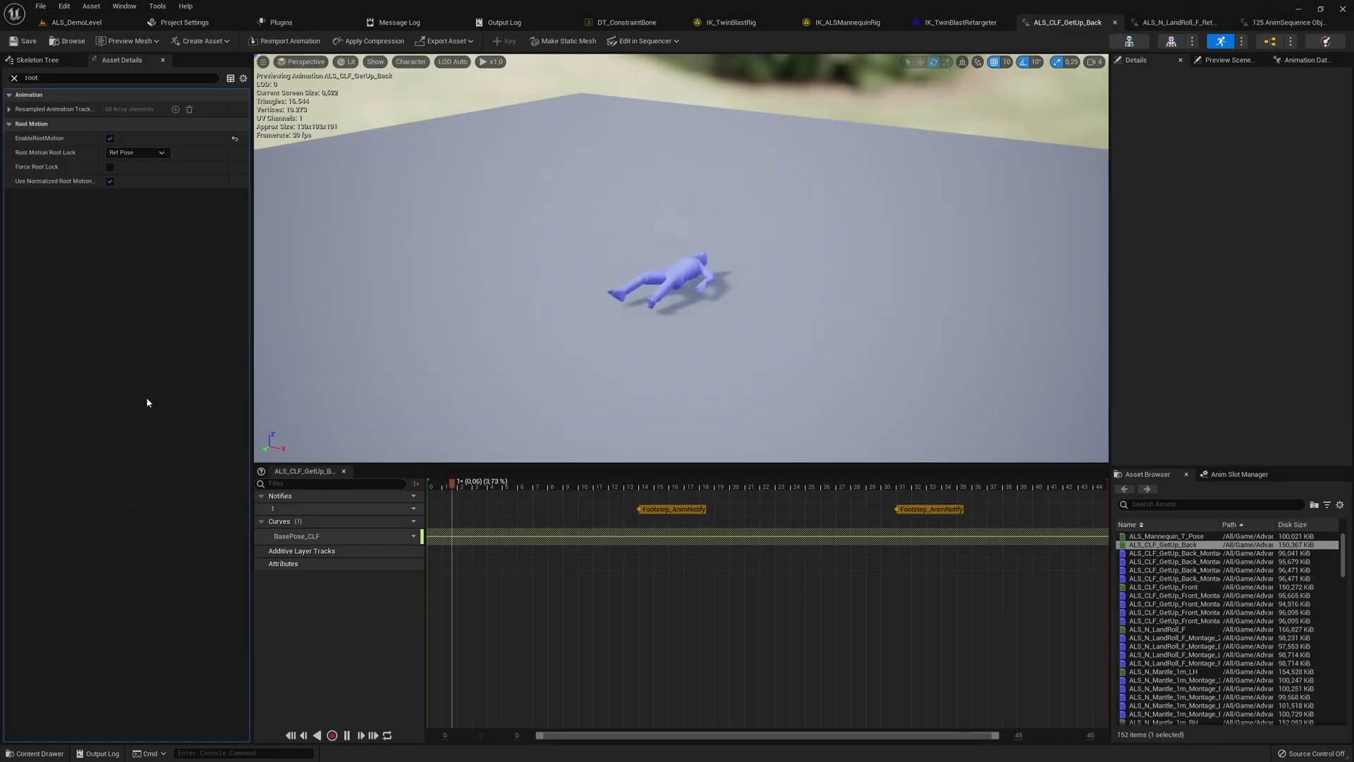
{"action": "left_click", "coordinate": [110, 141]}
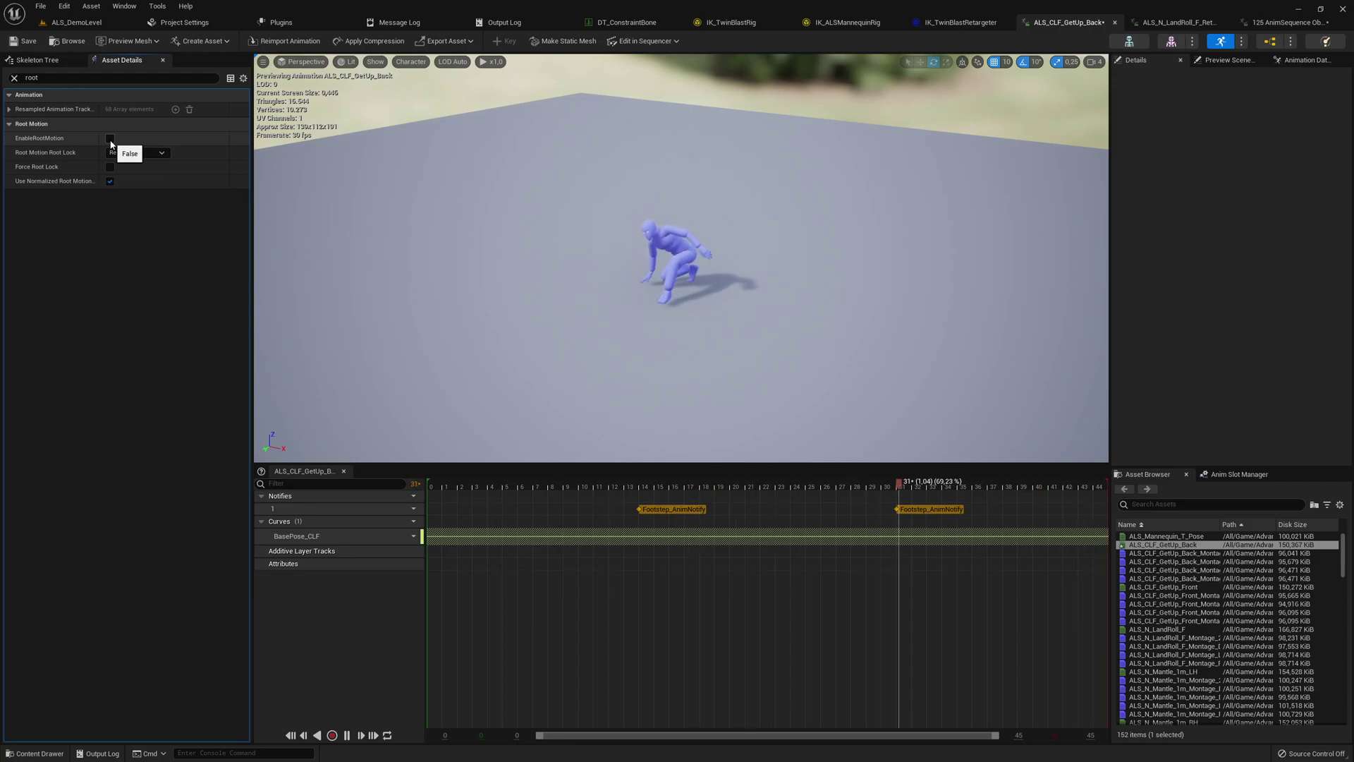
{"action": "left_click", "coordinate": [111, 138]}
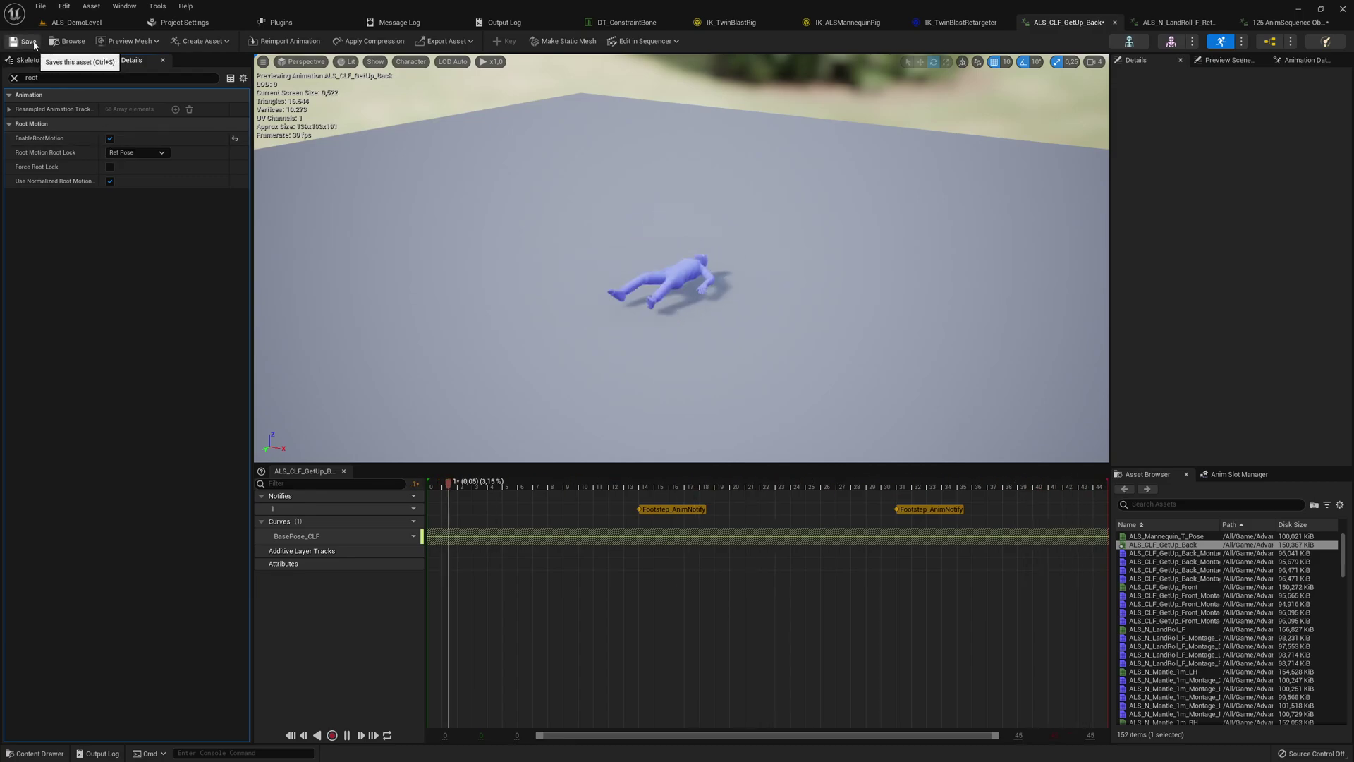
{"action": "left_click", "coordinate": [65, 22]}
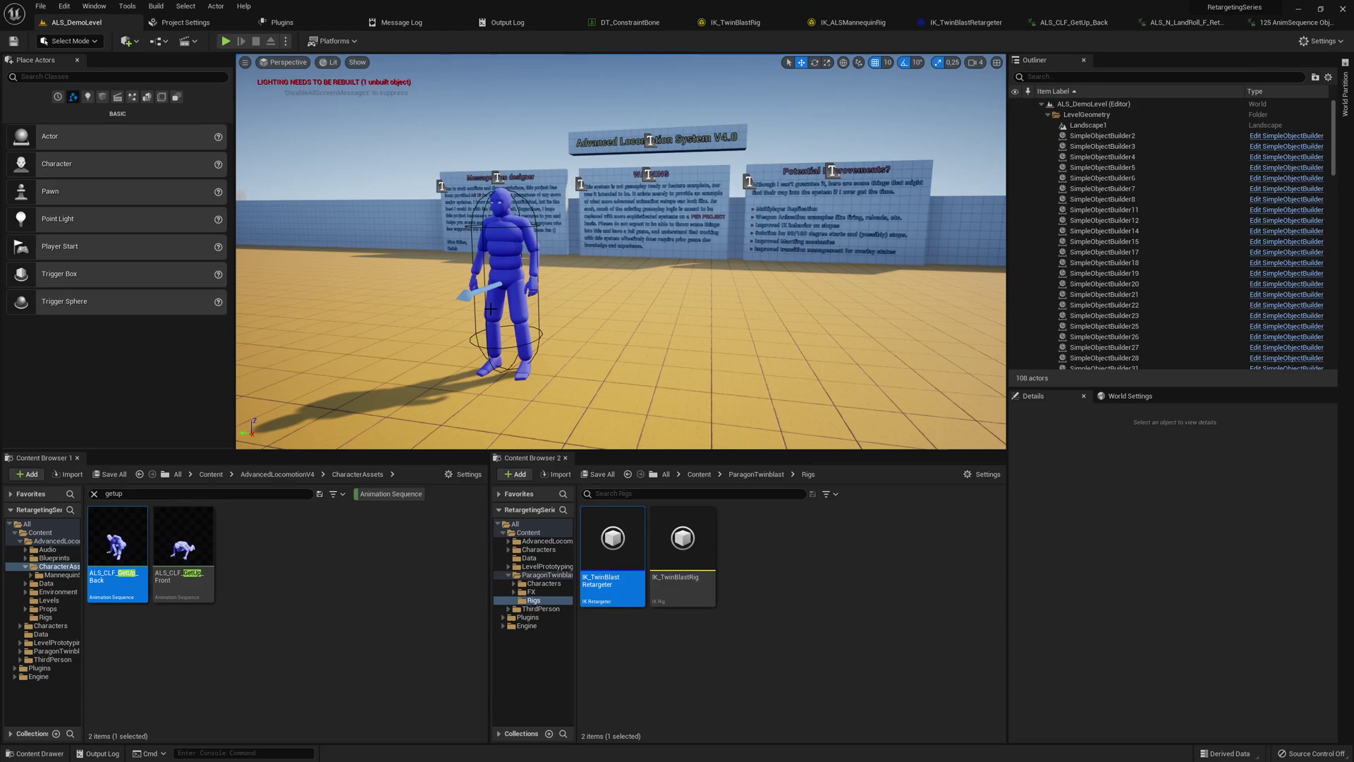